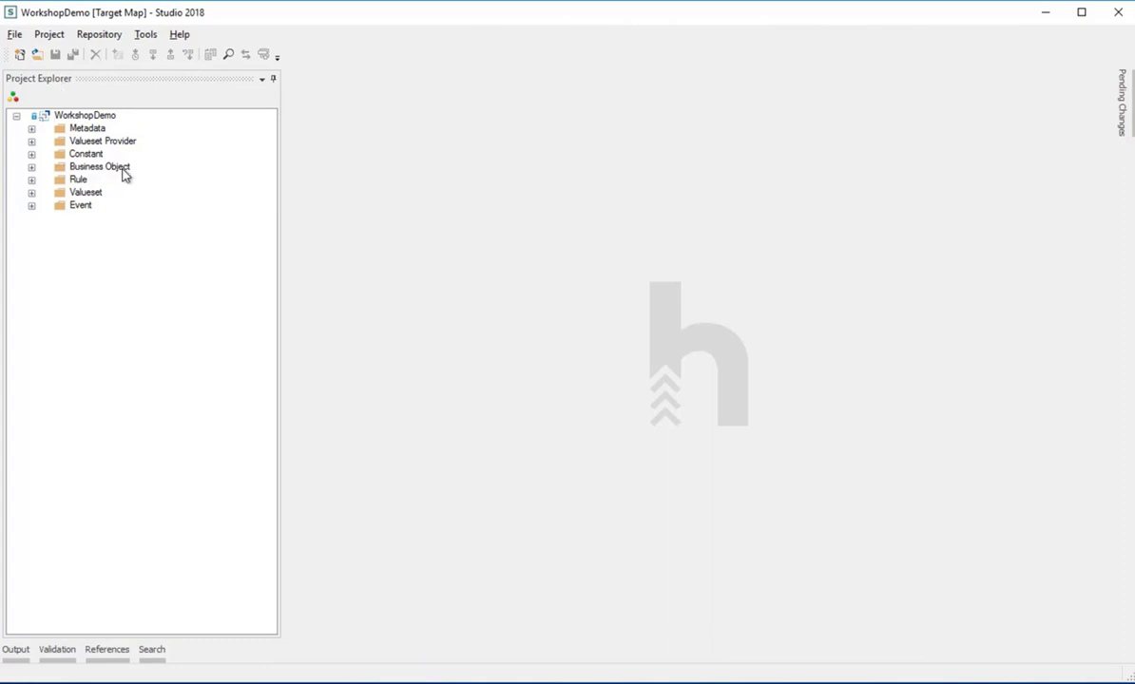
Step: Expand the Business Object hierarchy through Account and its Interest child down to InterestLine to examine the nested structure
{"action": "left_click", "coordinate": [31, 167]}
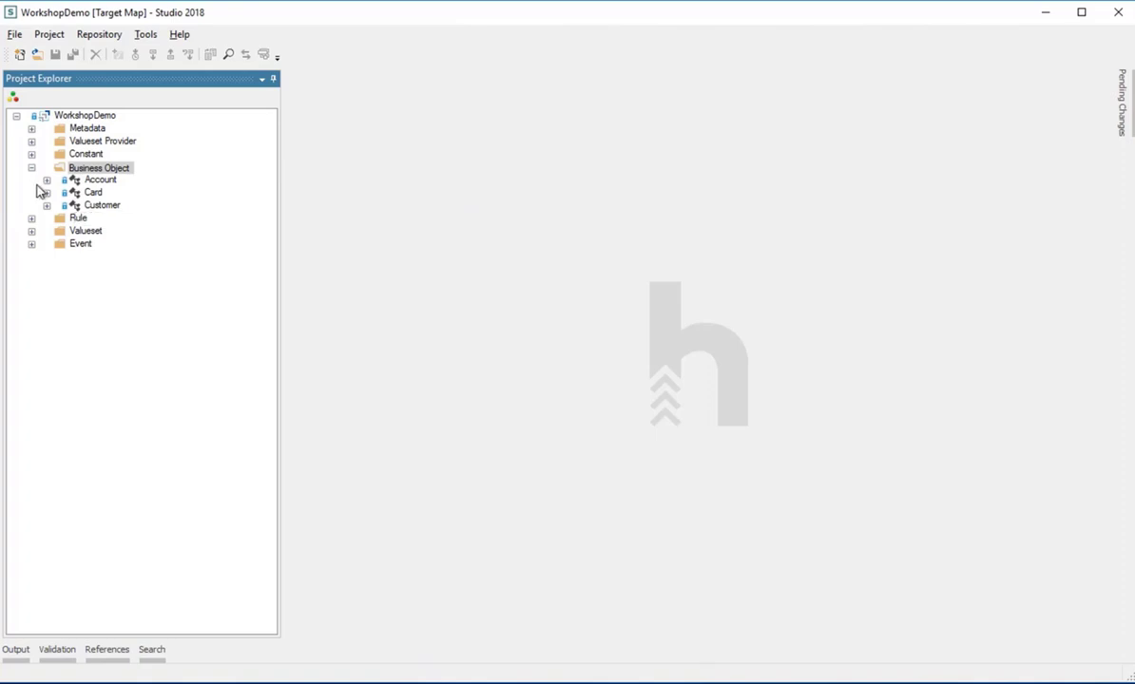
{"action": "left_click", "coordinate": [46, 182]}
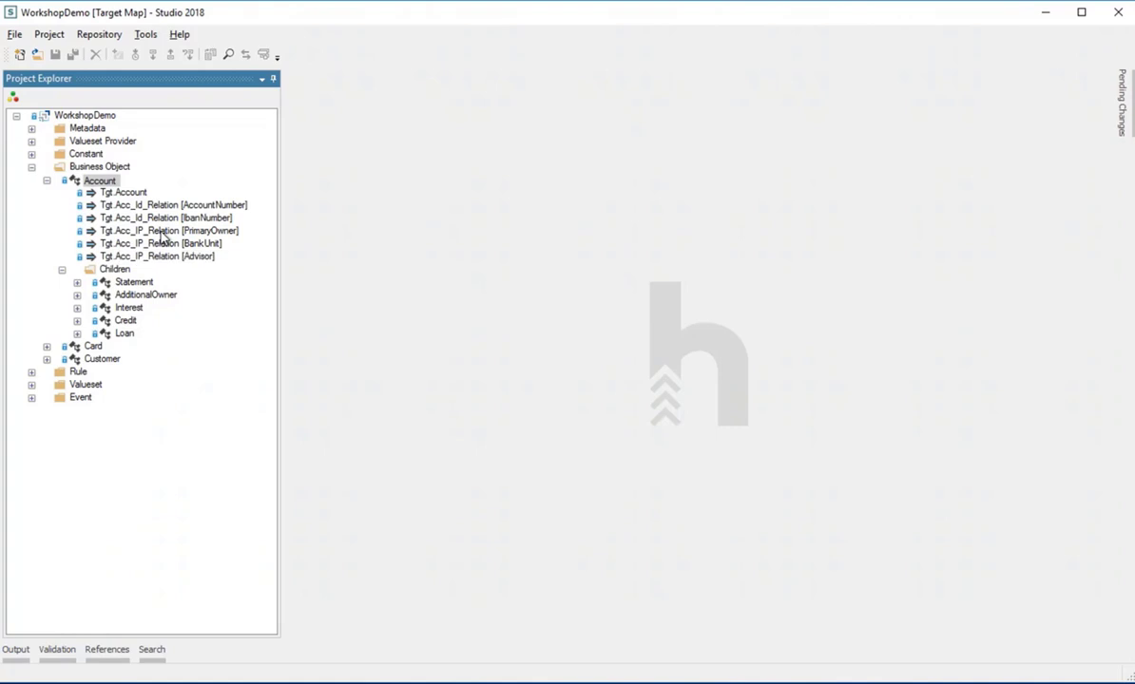
{"action": "left_click", "coordinate": [77, 309]}
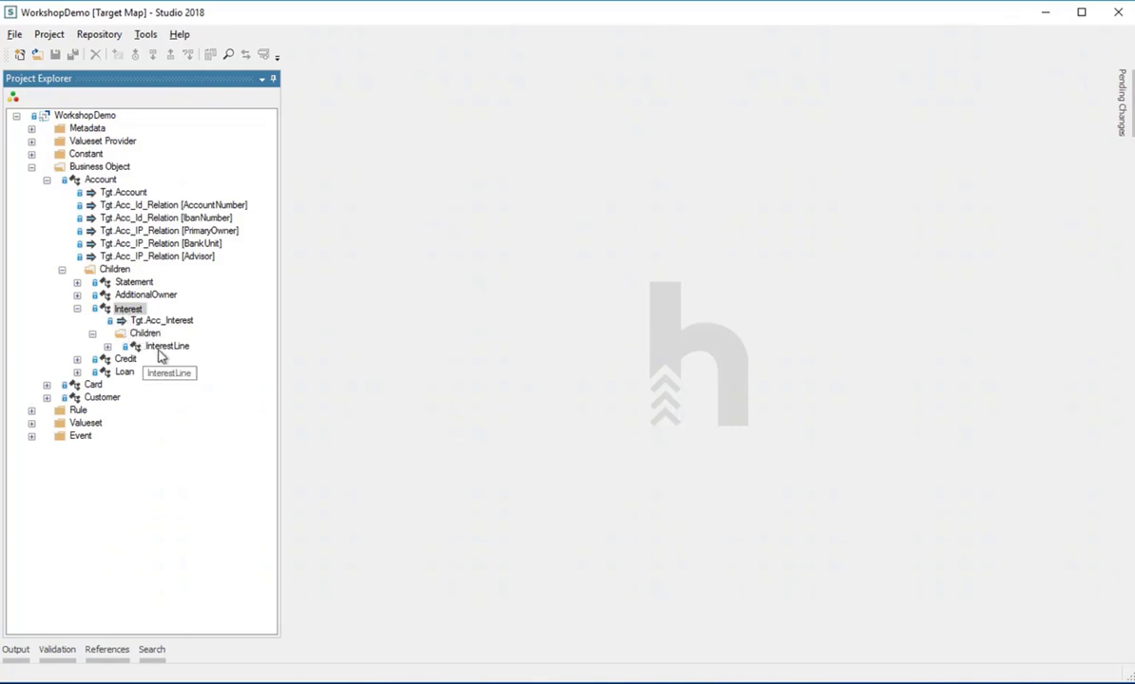
{"action": "left_click", "coordinate": [107, 347]}
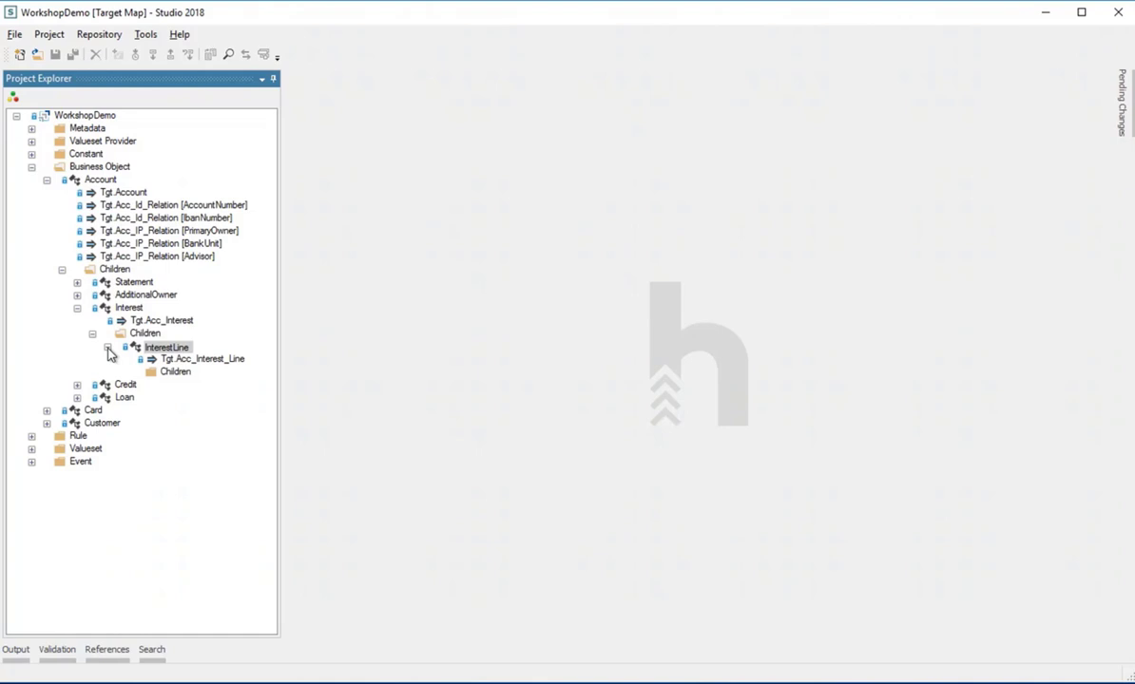
{"action": "left_click", "coordinate": [106, 168]}
{"action": "right_click", "coordinate": [106, 170]}
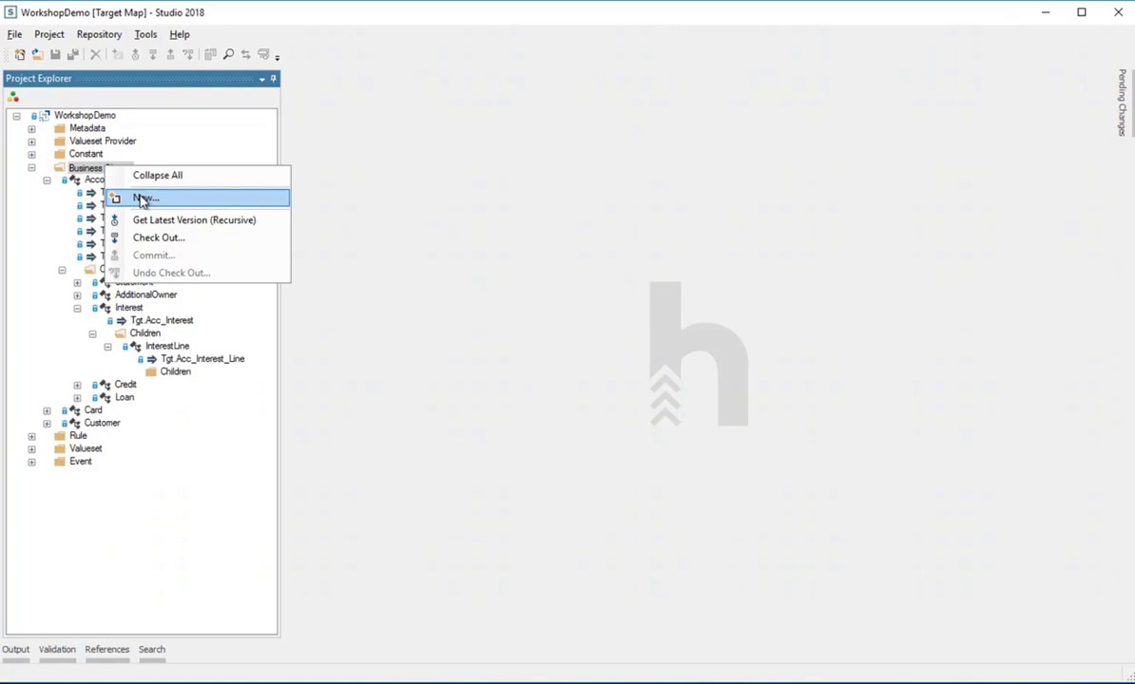
{"action": "left_click", "coordinate": [354, 200]}
Step: Open the Account business object and check out only that item from the repository
{"action": "left_click", "coordinate": [99, 181]}
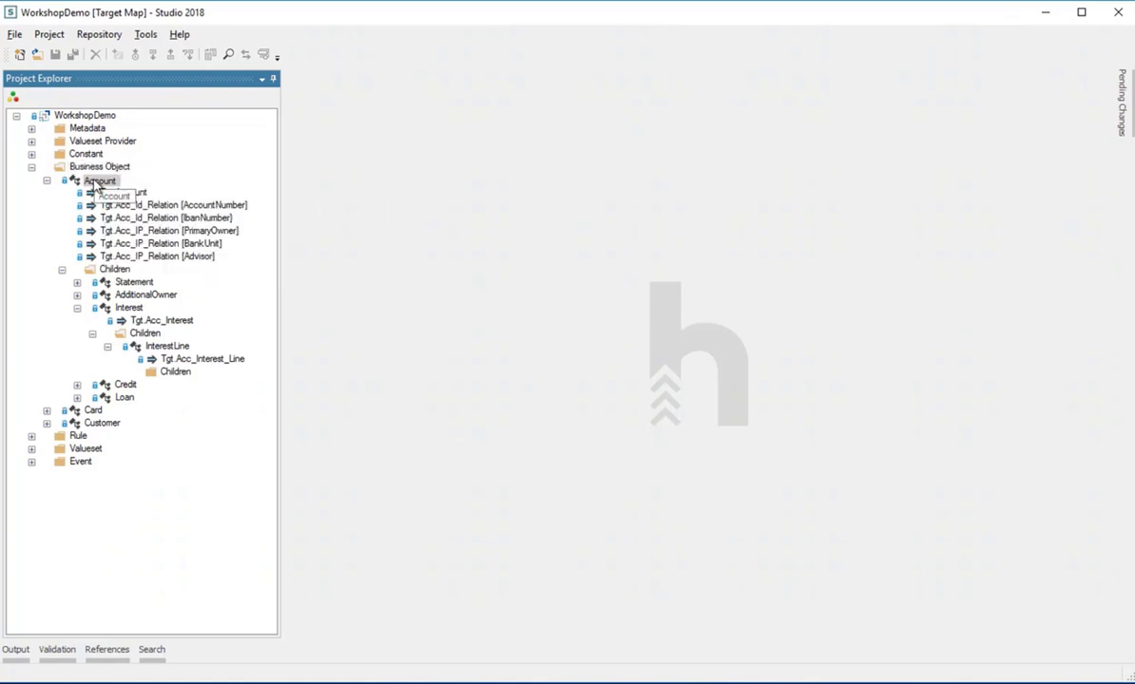
{"action": "double_click", "coordinate": [99, 181]}
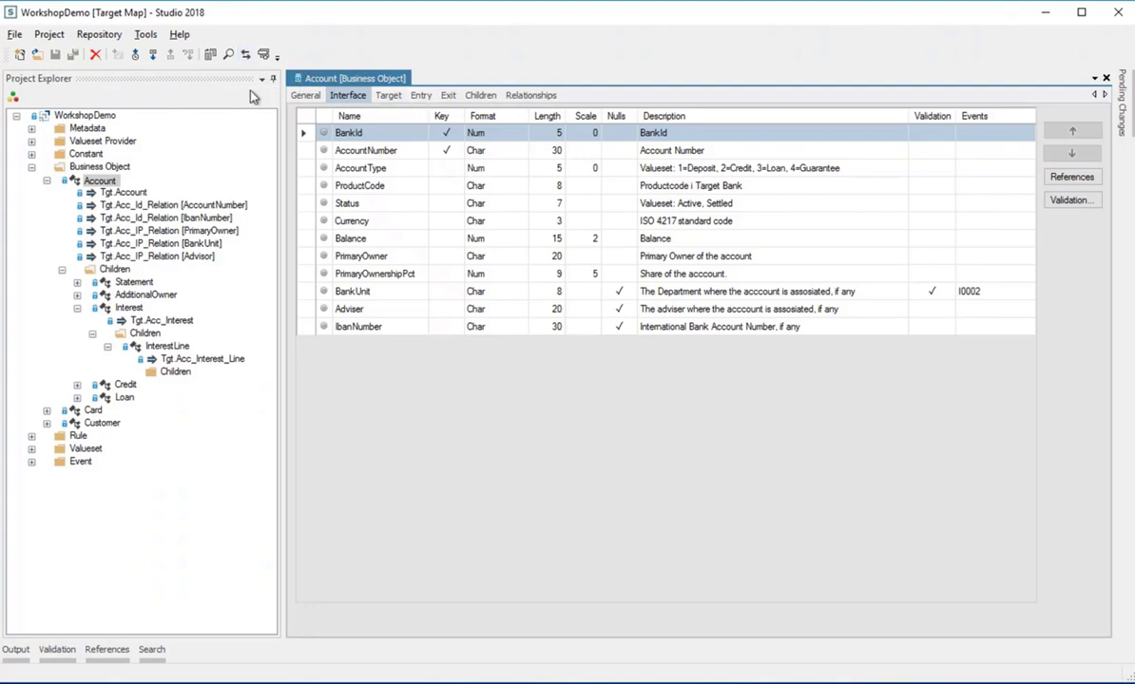
{"action": "left_click", "coordinate": [152, 55]}
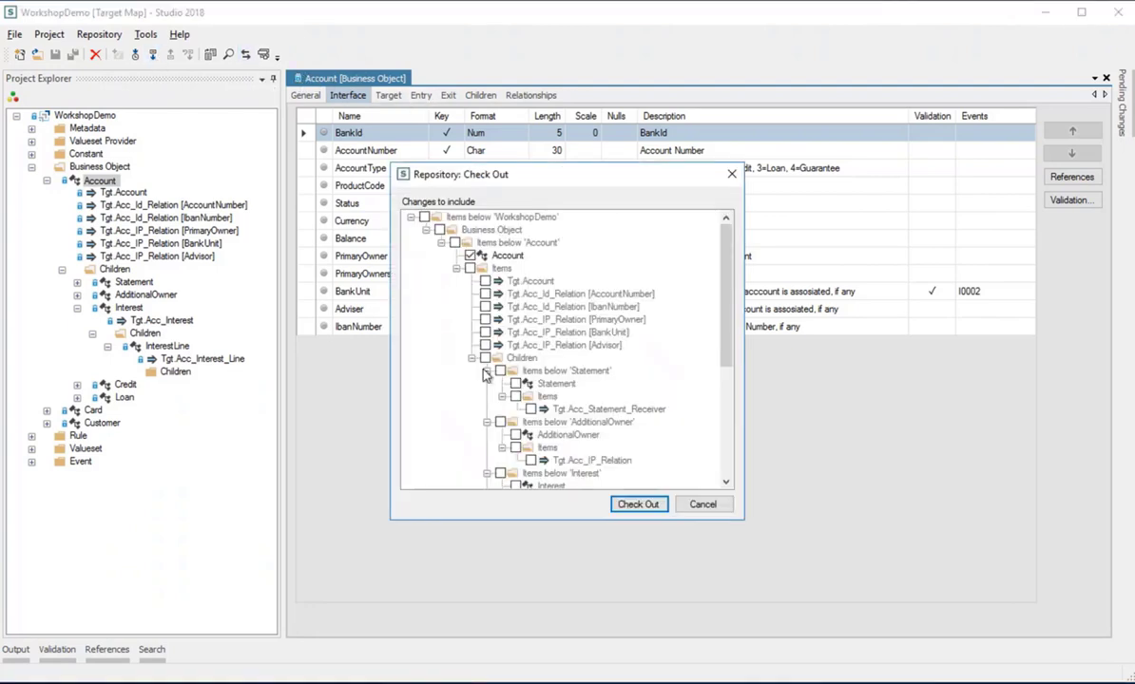
{"action": "left_click", "coordinate": [635, 503]}
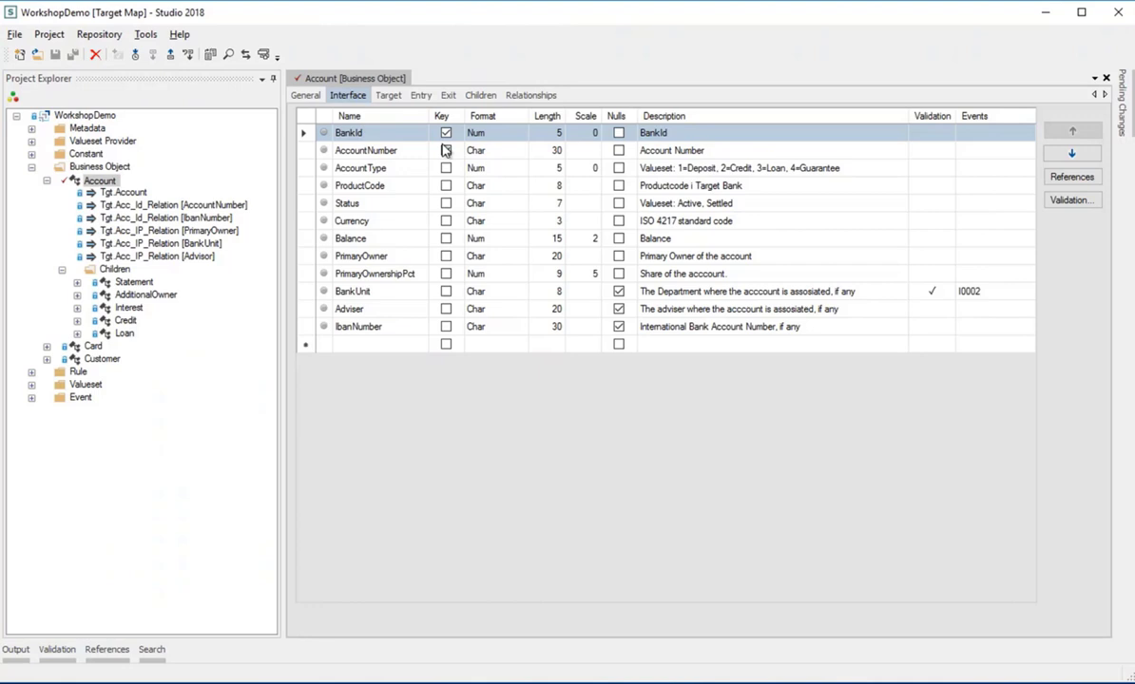
Step: Start a new interface field in the Account business object below IbanNumber
{"action": "left_click", "coordinate": [446, 150]}
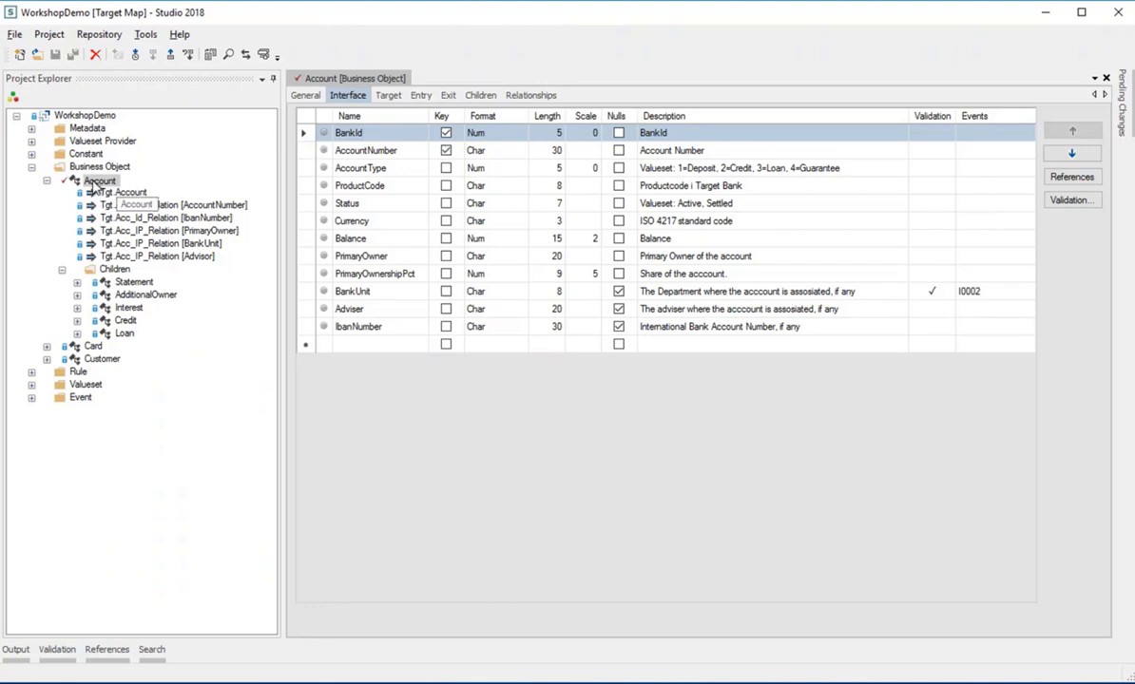
{"action": "left_click", "coordinate": [347, 96]}
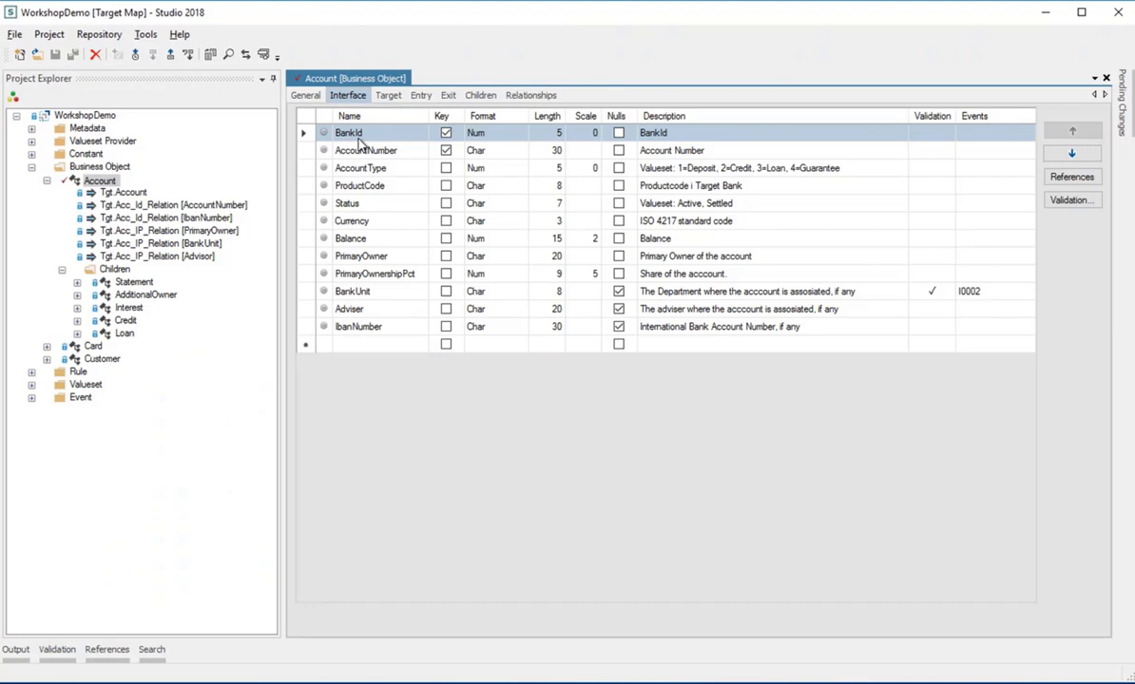
{"action": "left_click", "coordinate": [347, 349]}
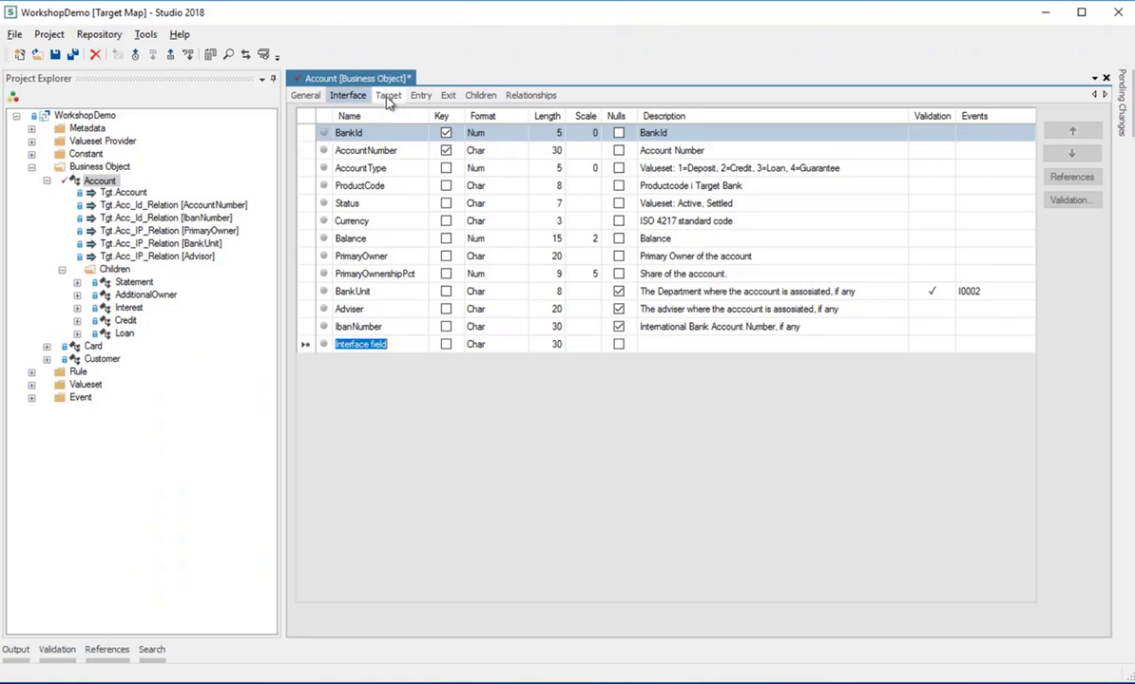
Step: Review the Account business object's child business objects and its list of target objects
{"action": "left_click", "coordinate": [478, 96]}
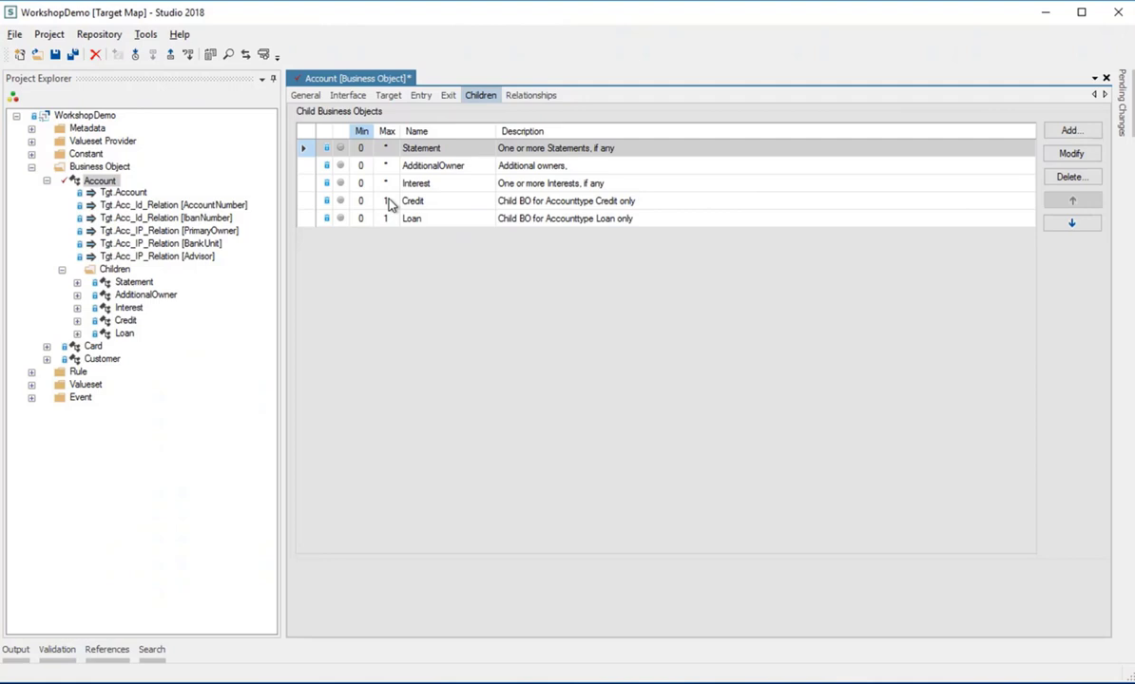
{"action": "left_click", "coordinate": [394, 99]}
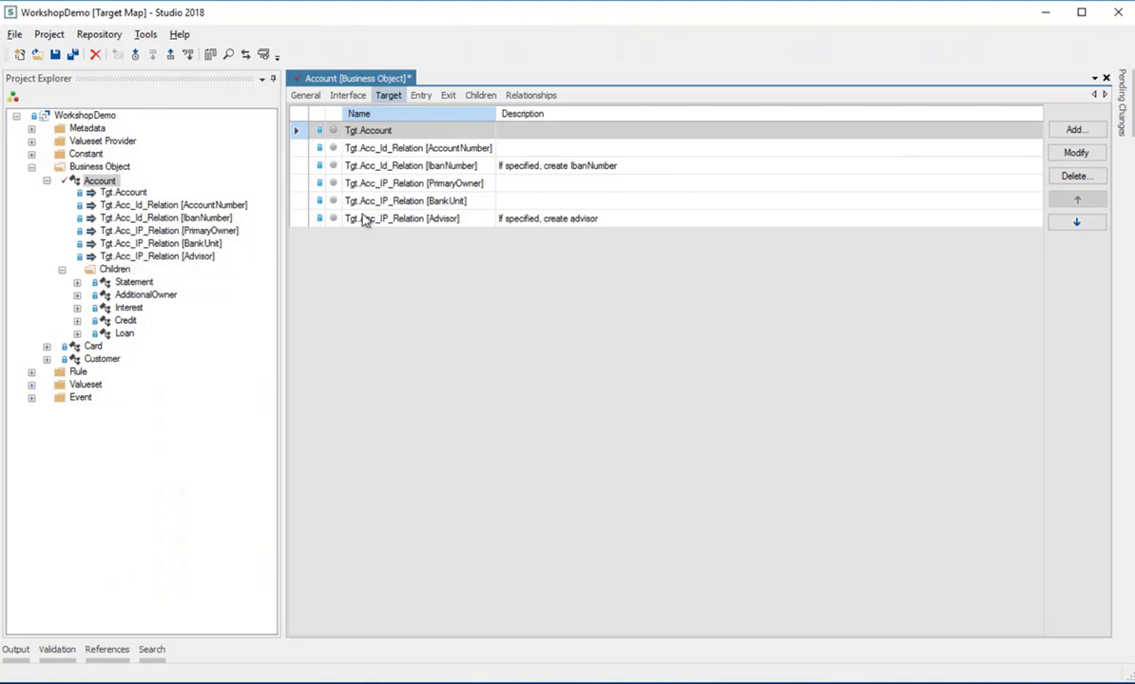
Step: Open the Target metadata and examine the Account table's fields and the metadata provider's parameters
{"action": "left_click", "coordinate": [32, 129]}
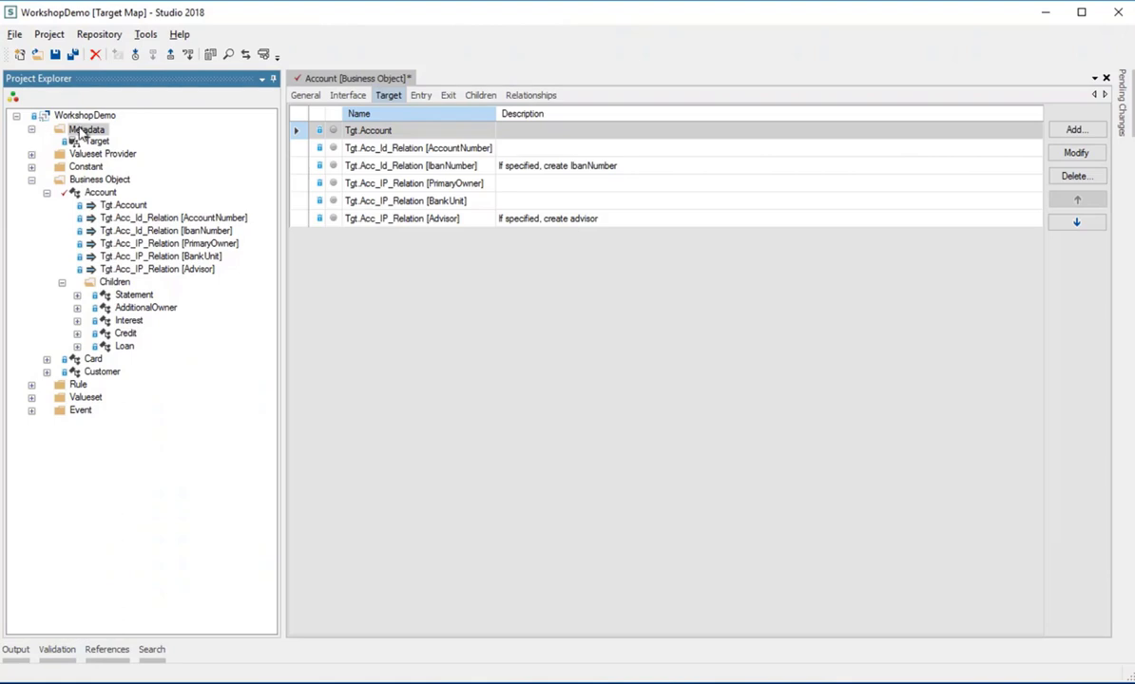
{"action": "double_click", "coordinate": [94, 145]}
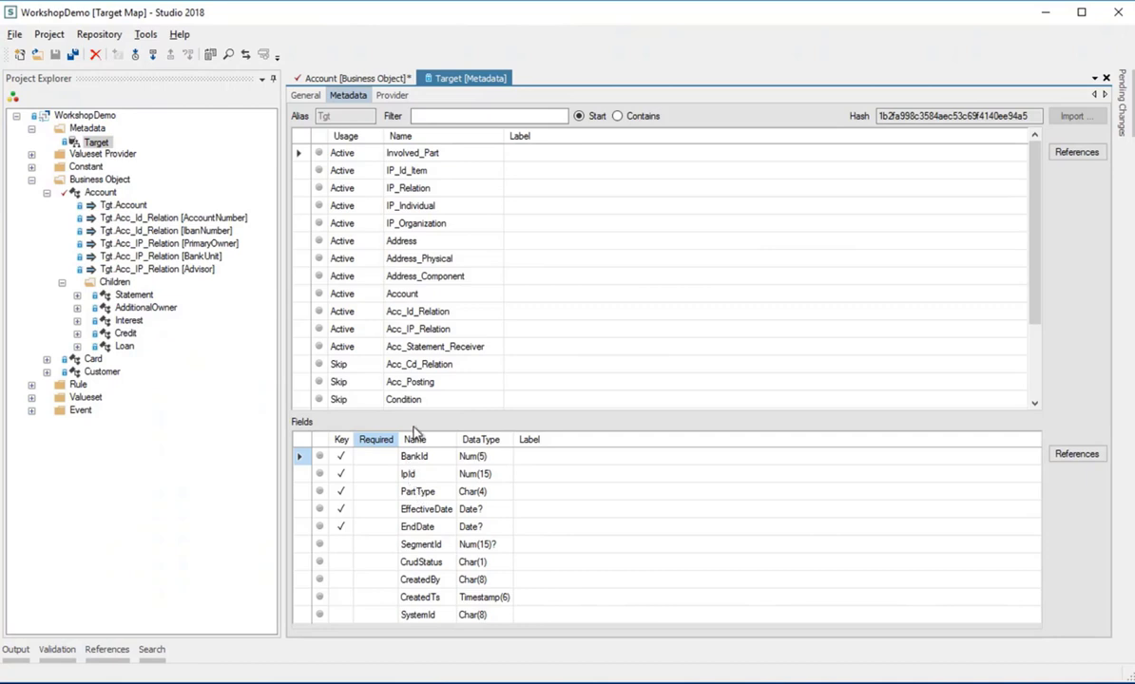
{"action": "left_click", "coordinate": [403, 188]}
{"action": "left_click", "coordinate": [394, 222]}
{"action": "left_click", "coordinate": [427, 295]}
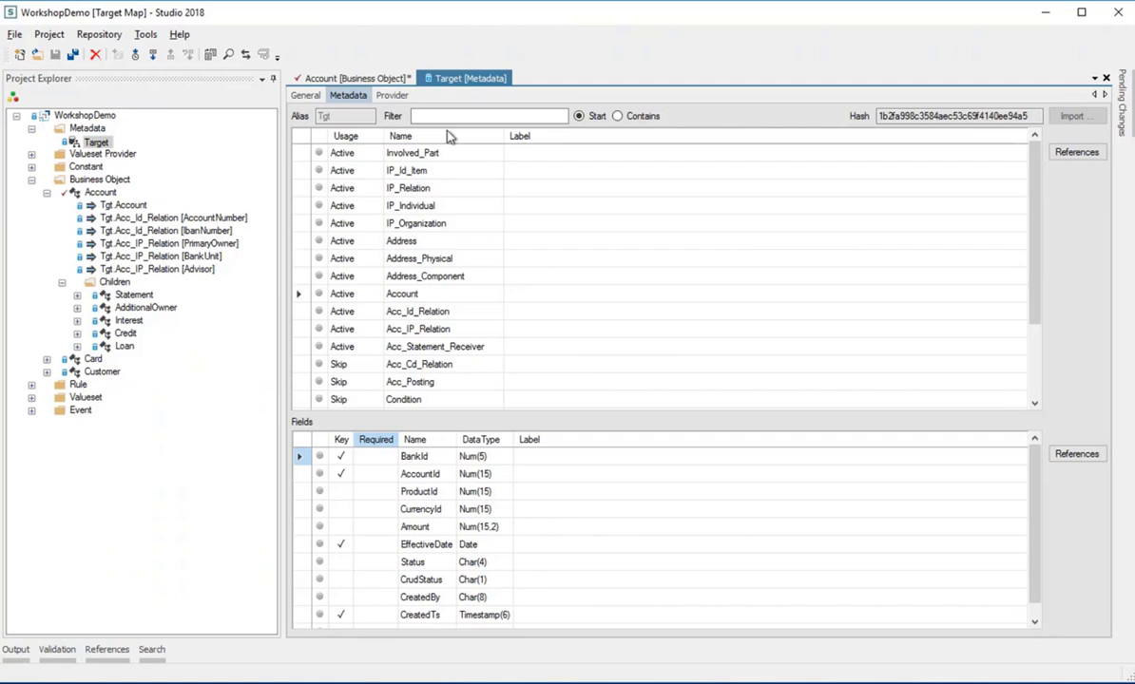
{"action": "left_click", "coordinate": [391, 95]}
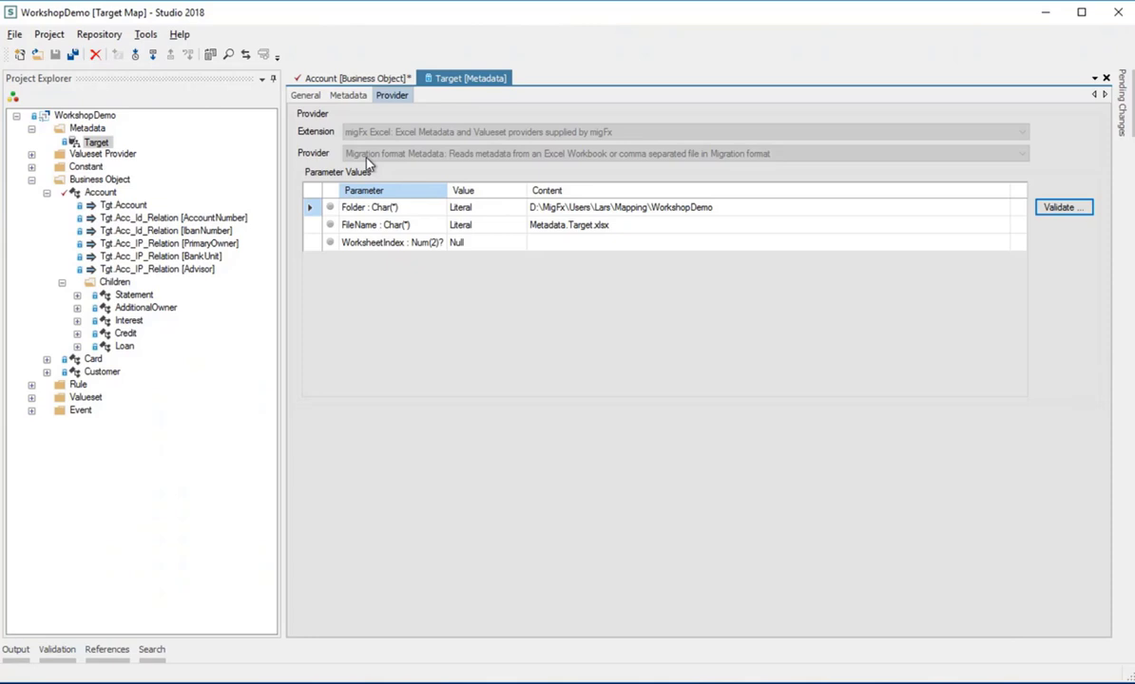
{"action": "left_click", "coordinate": [350, 97]}
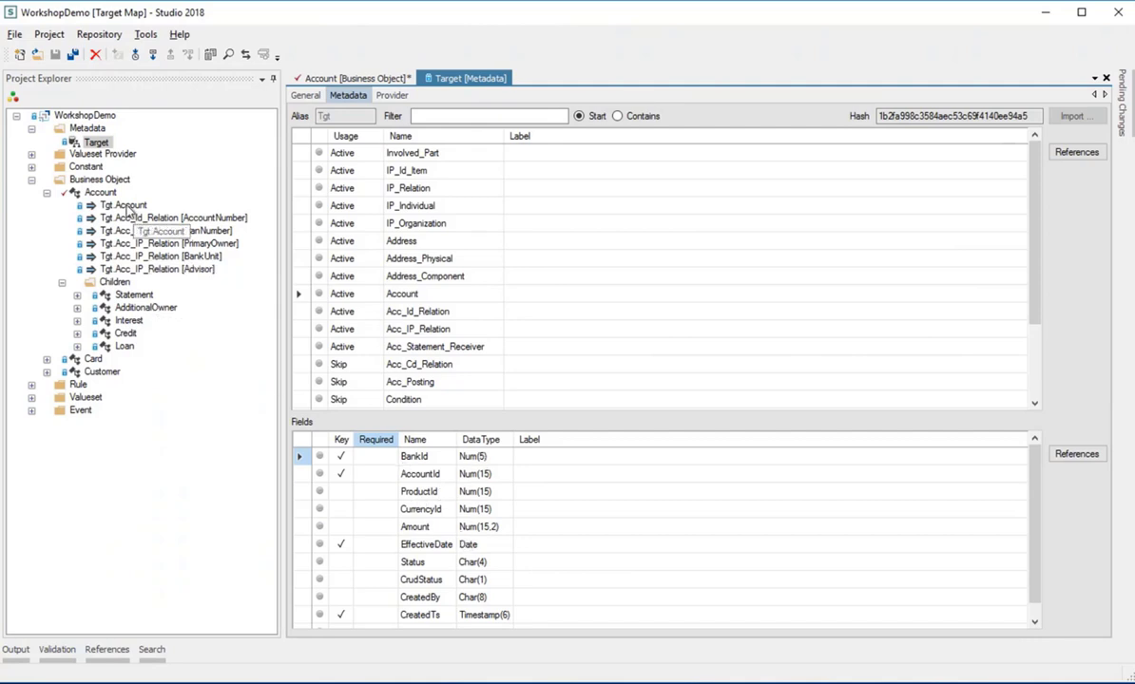
{"action": "left_click", "coordinate": [326, 80]}
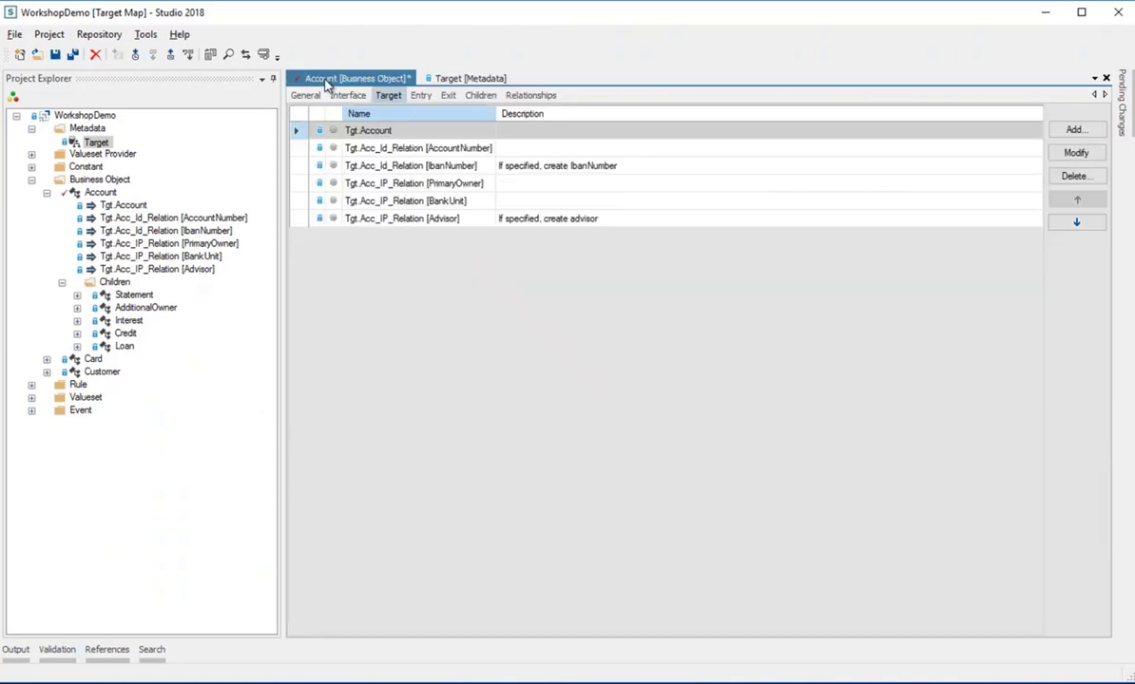
{"action": "left_click", "coordinate": [1073, 130]}
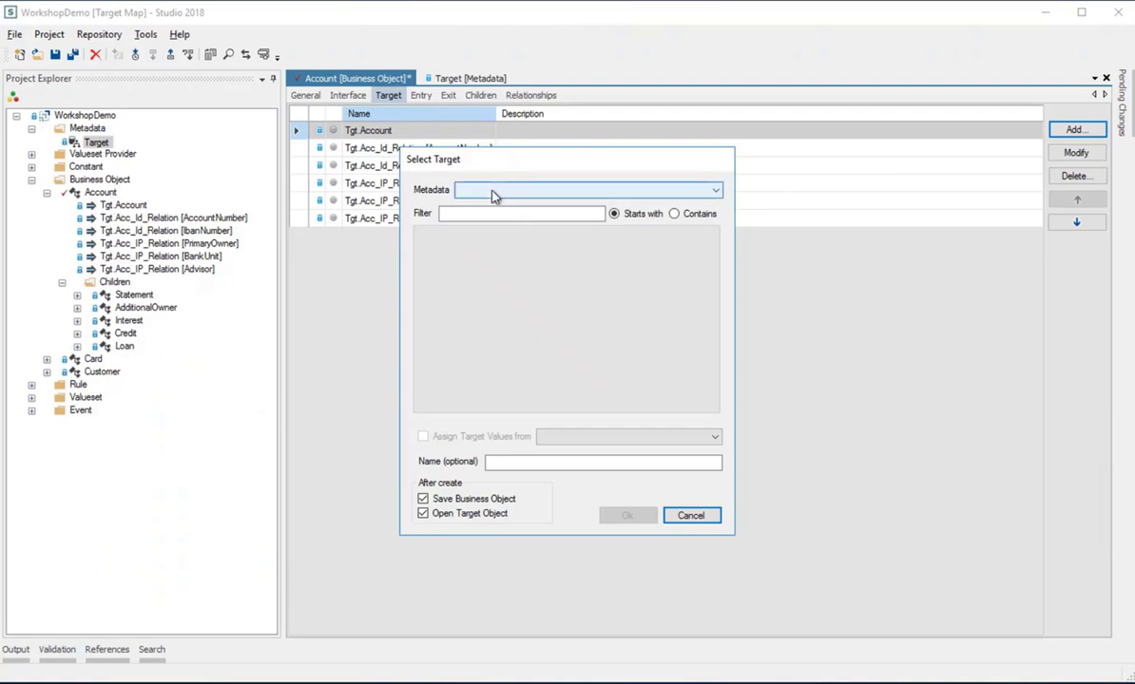
{"action": "left_click", "coordinate": [492, 194]}
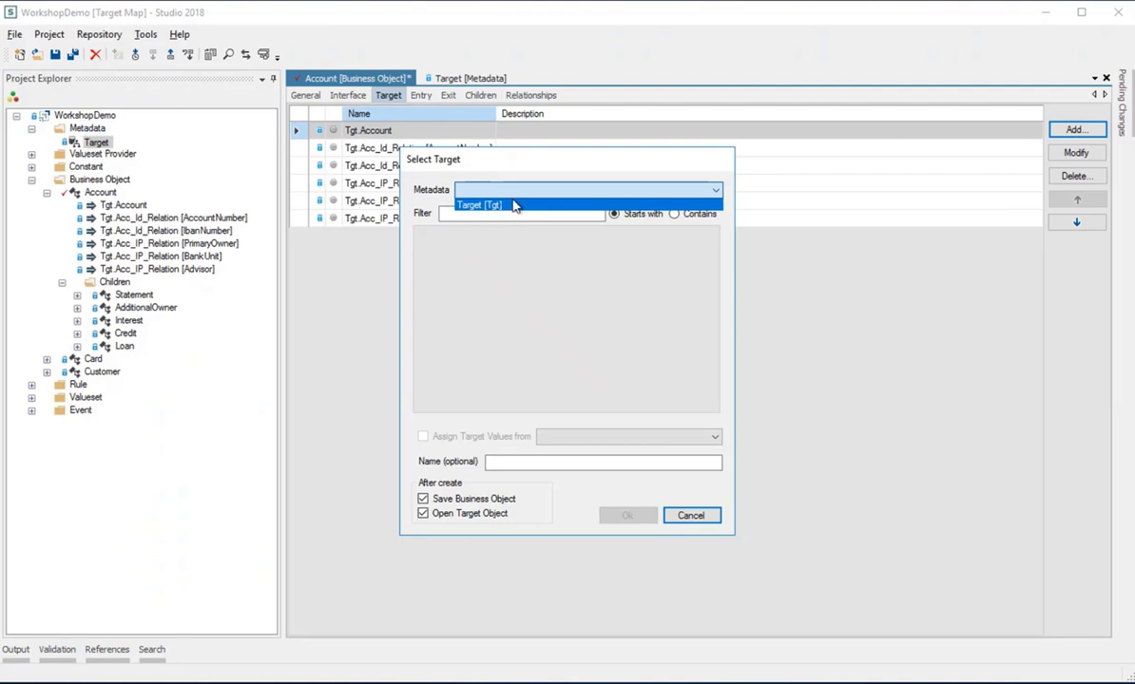
{"action": "left_click", "coordinate": [465, 204]}
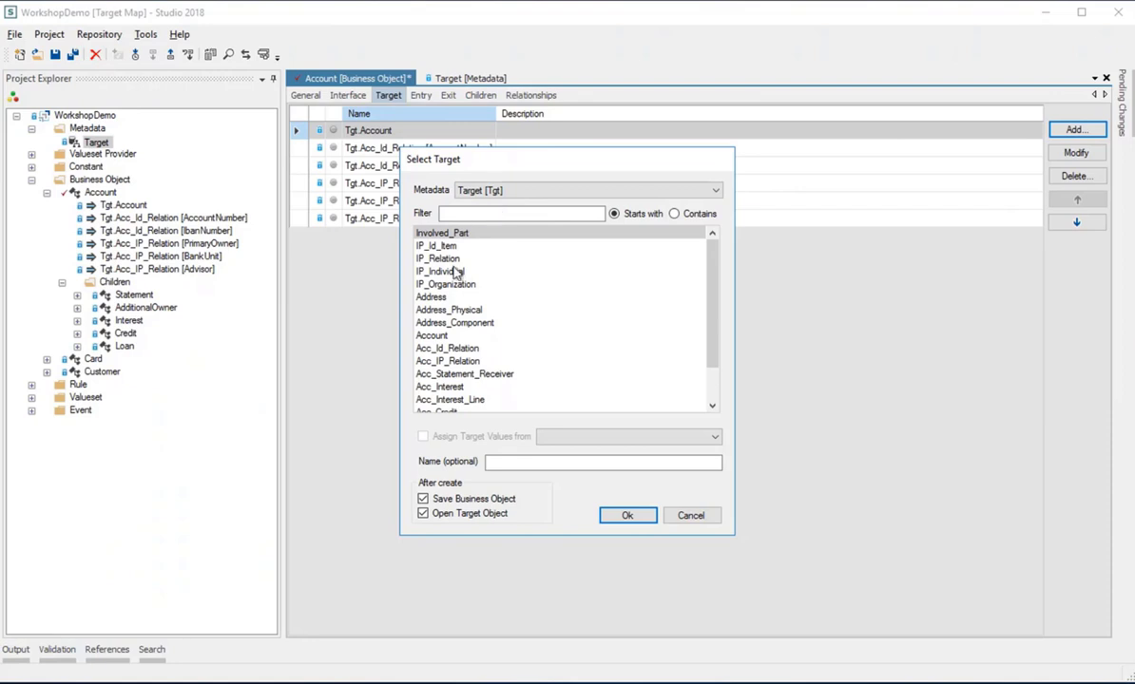
{"action": "left_click", "coordinate": [435, 337]}
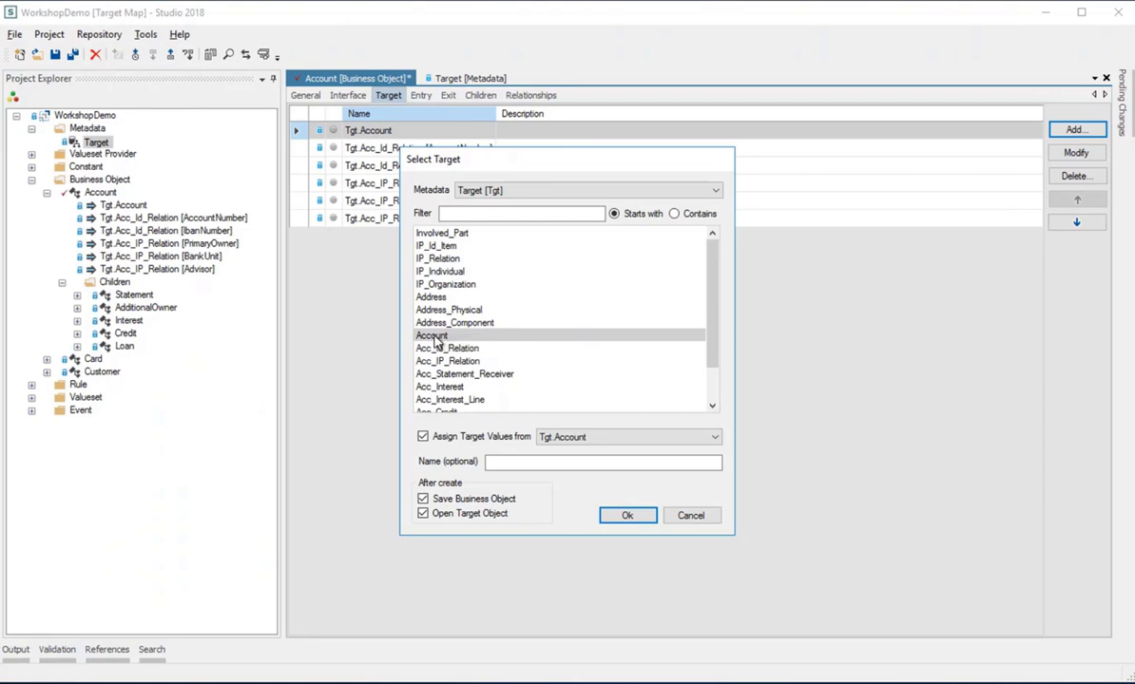
{"action": "left_click", "coordinate": [699, 519]}
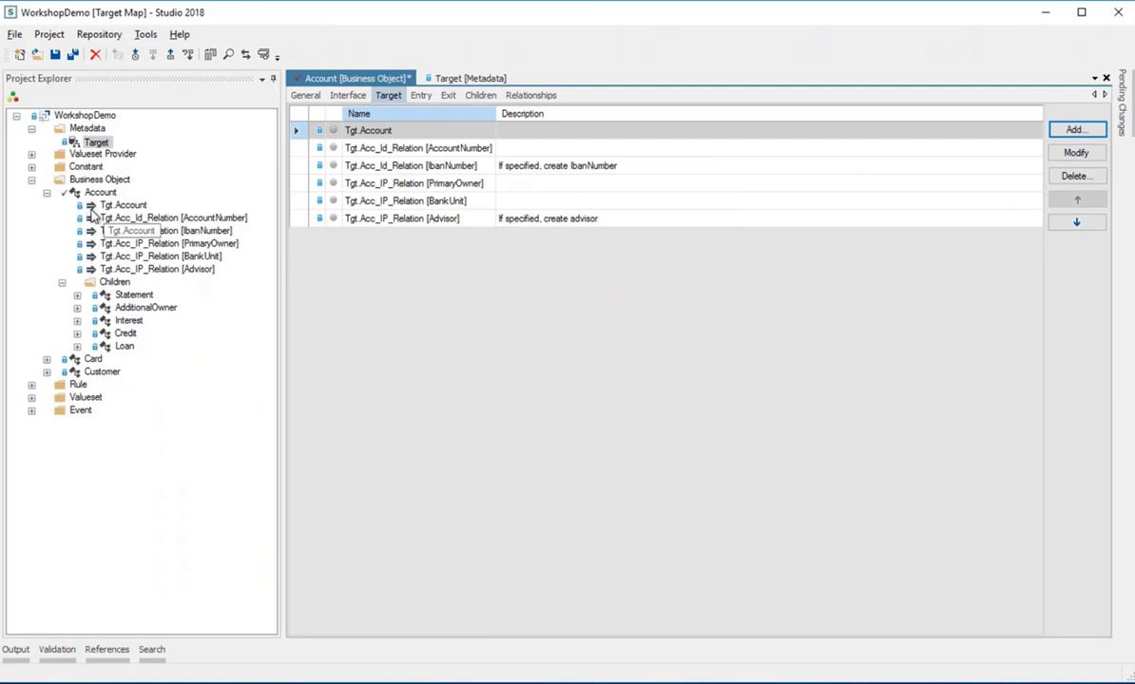
Step: Expand Account's Statement child and examine the fields of the Acc_Statement_Receiver table in the Target metadata
{"action": "left_click", "coordinate": [77, 296]}
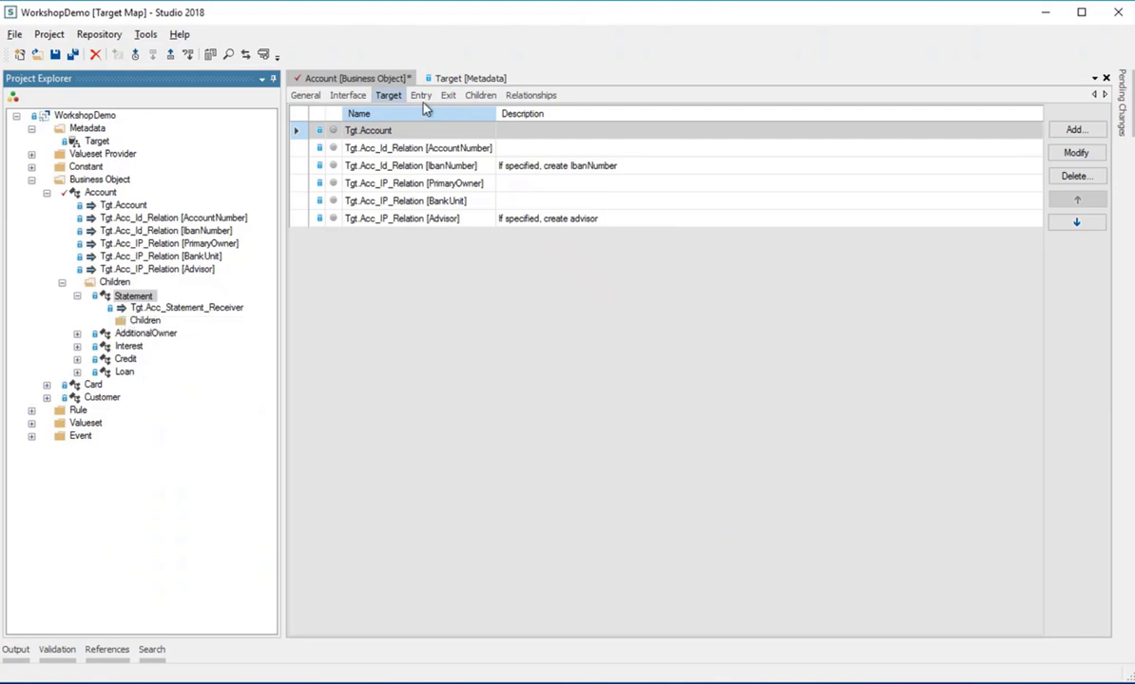
{"action": "left_click", "coordinate": [456, 80]}
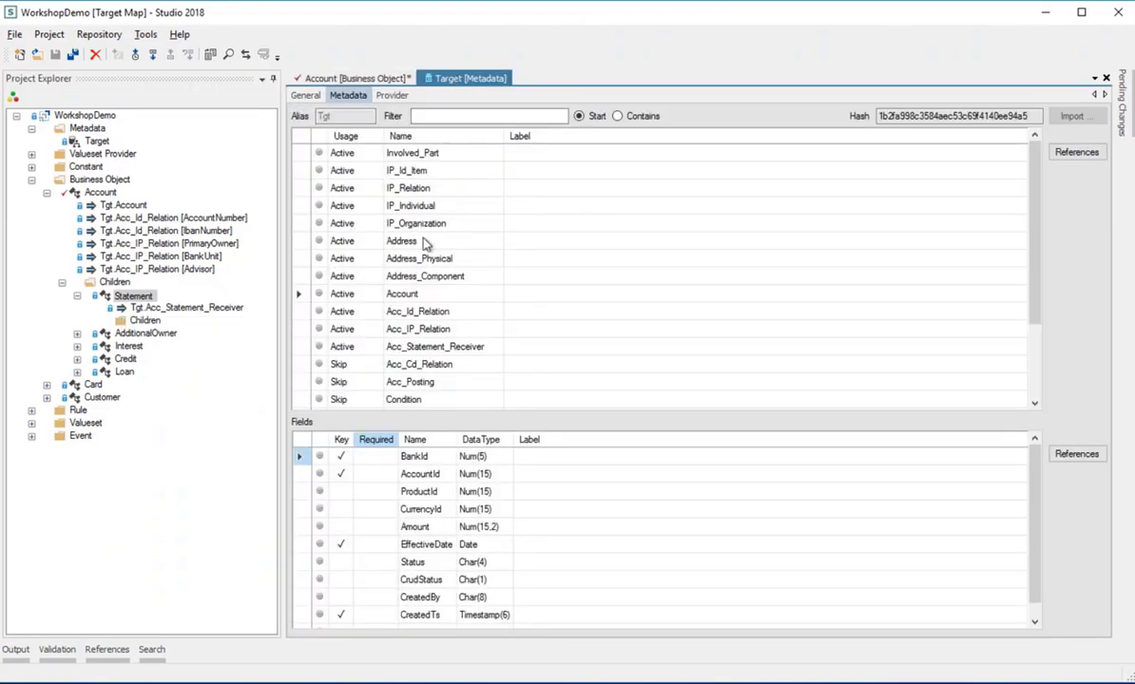
{"action": "left_click", "coordinate": [304, 350]}
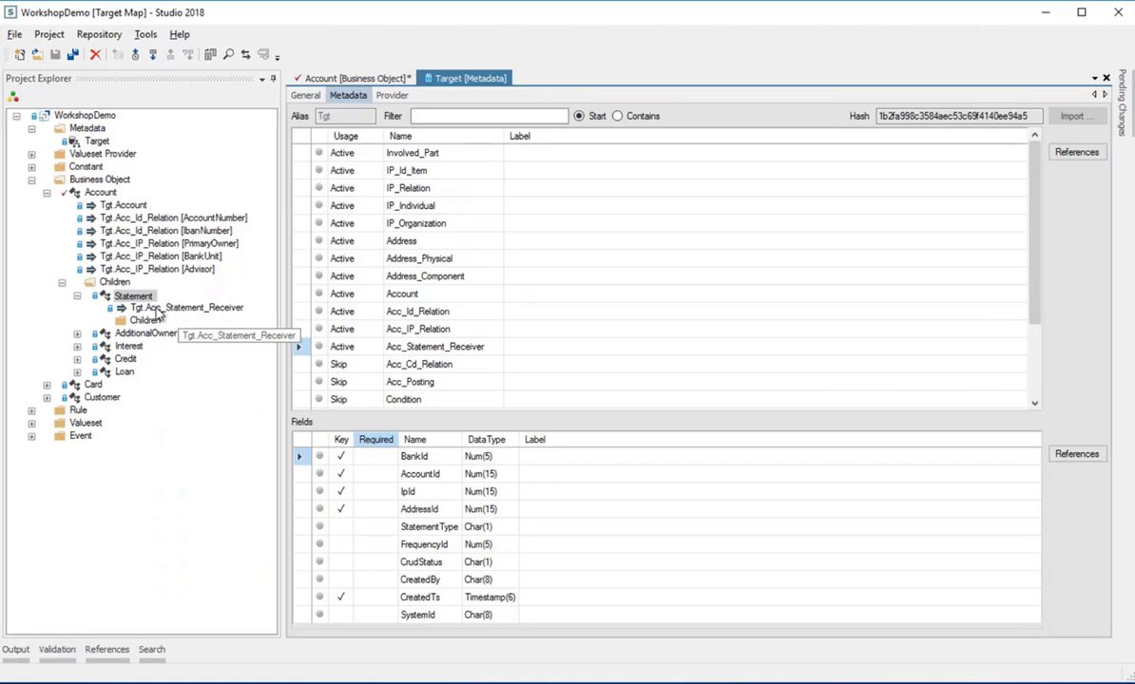
Step: Open the Tgt.Acc_Statement_Receiver target object under Statement and check it out from the repository
{"action": "double_click", "coordinate": [123, 311]}
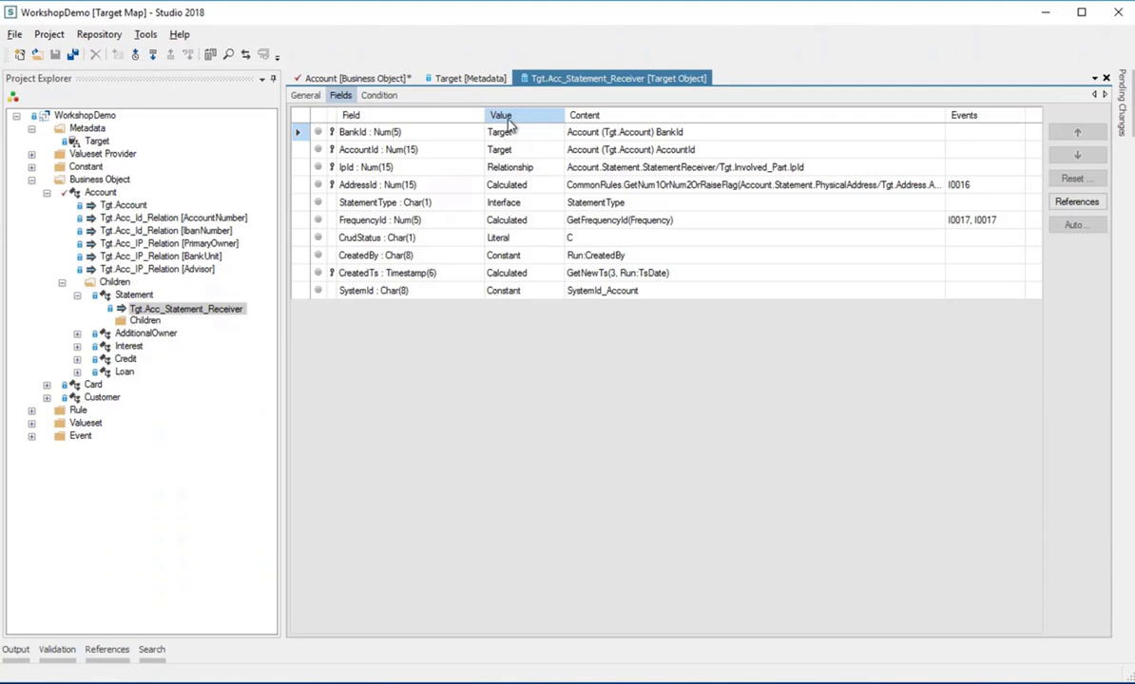
{"action": "left_click", "coordinate": [454, 154]}
{"action": "left_click", "coordinate": [151, 57]}
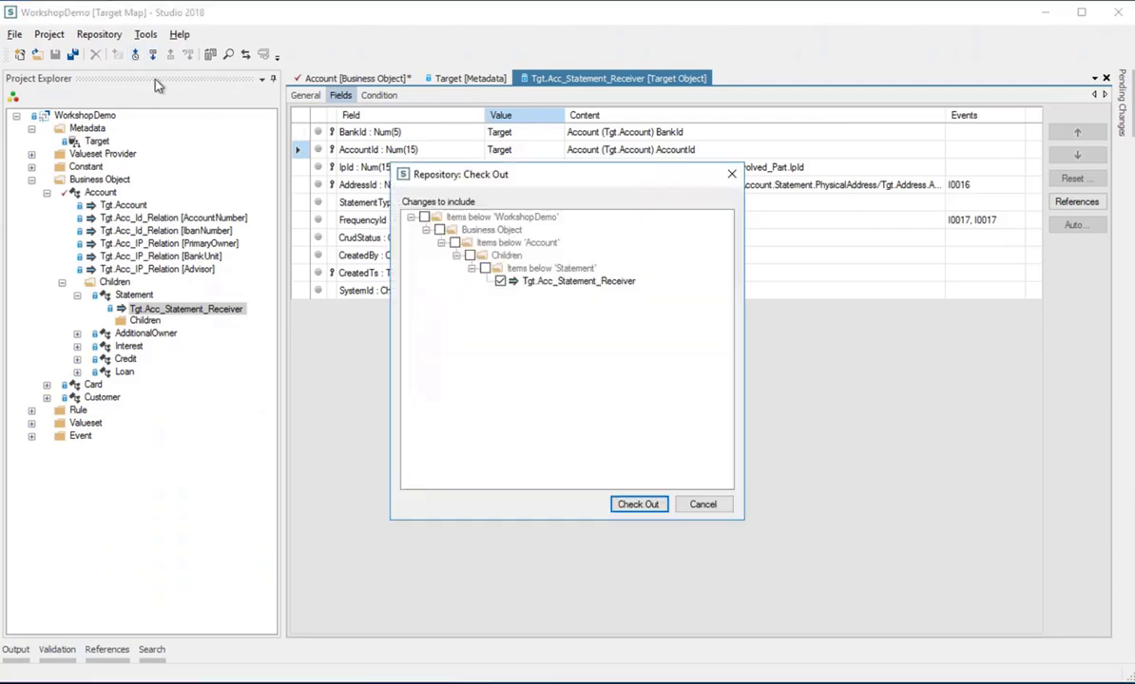
{"action": "left_click", "coordinate": [636, 505]}
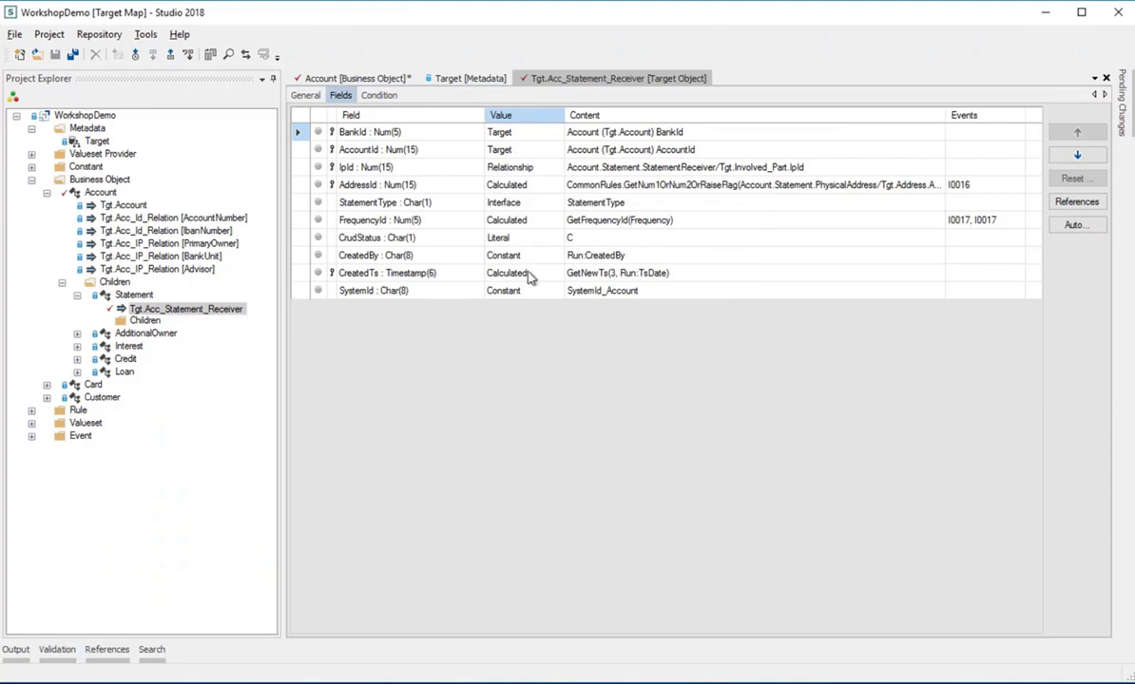
Step: Review the value sources available for the StatementType field, and open the Statement business object's interface
{"action": "left_click", "coordinate": [525, 204]}
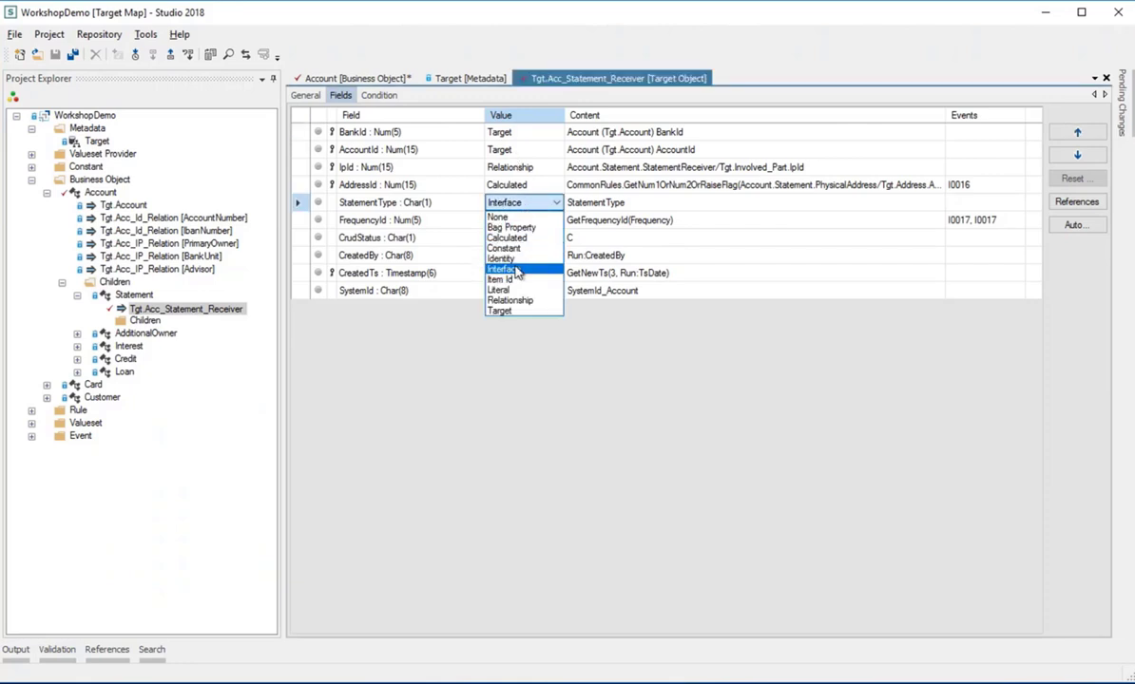
{"action": "left_click", "coordinate": [526, 204]}
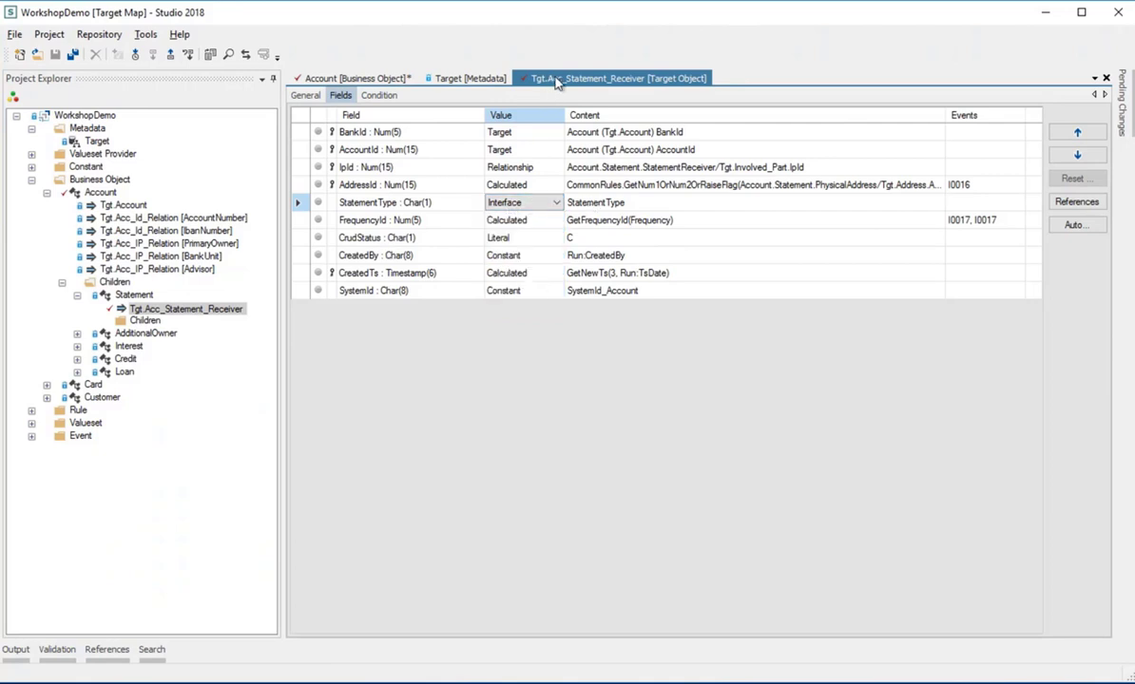
{"action": "left_click", "coordinate": [131, 296]}
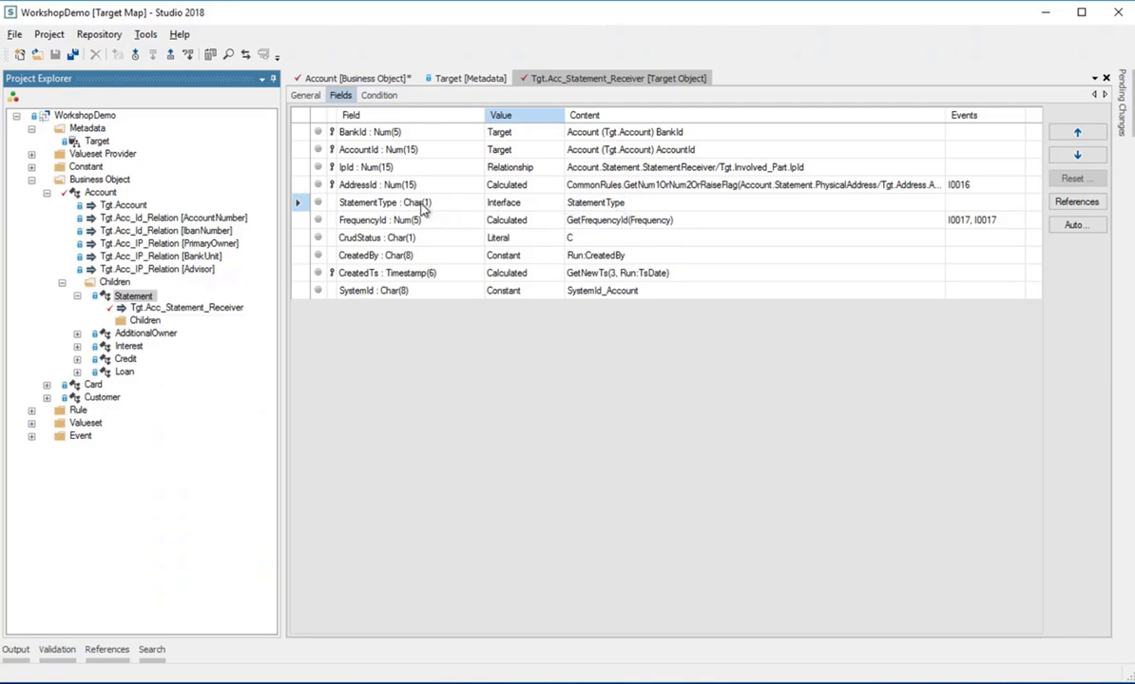
{"action": "double_click", "coordinate": [122, 300]}
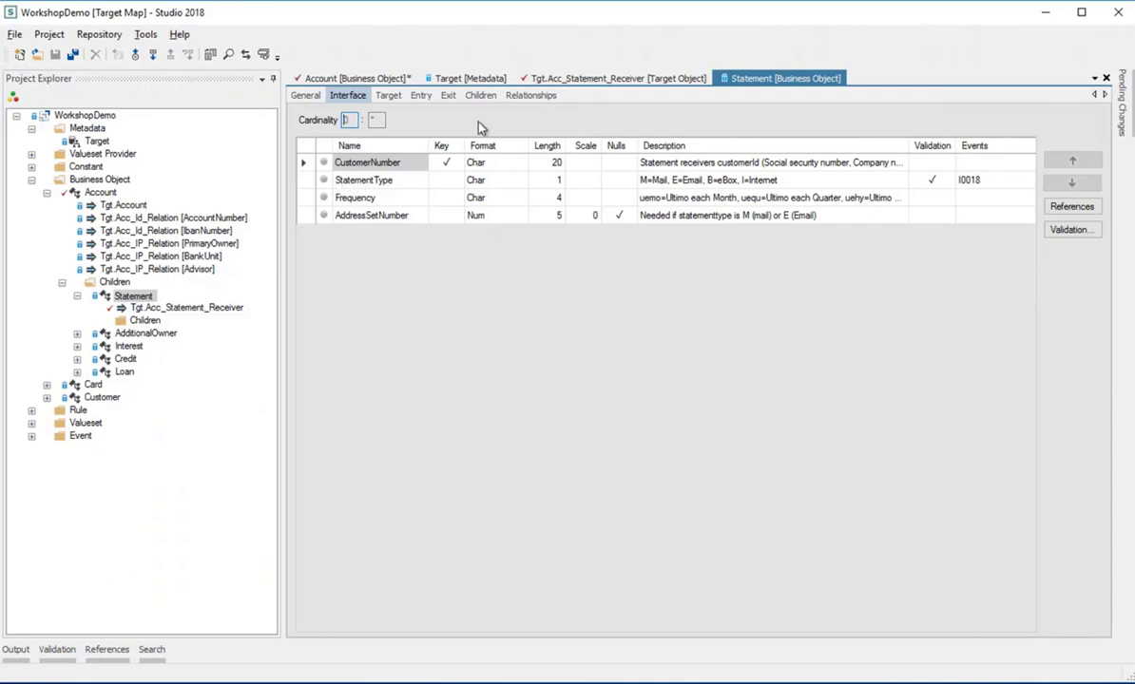
Step: Examine the value source of the BankId field in Tgt.Acc_Statement_Receiver and compare the fields with the Statement business object's interface
{"action": "left_click", "coordinate": [558, 79]}
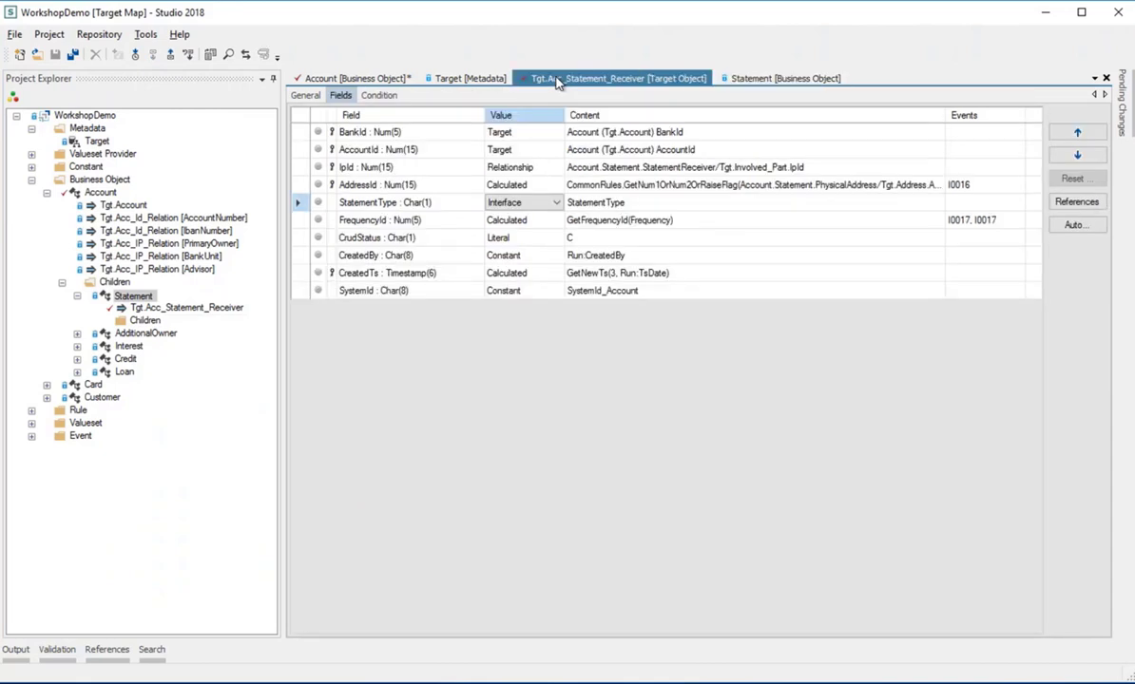
{"action": "left_click", "coordinate": [528, 137]}
{"action": "left_click", "coordinate": [530, 138]}
{"action": "left_click", "coordinate": [530, 138]}
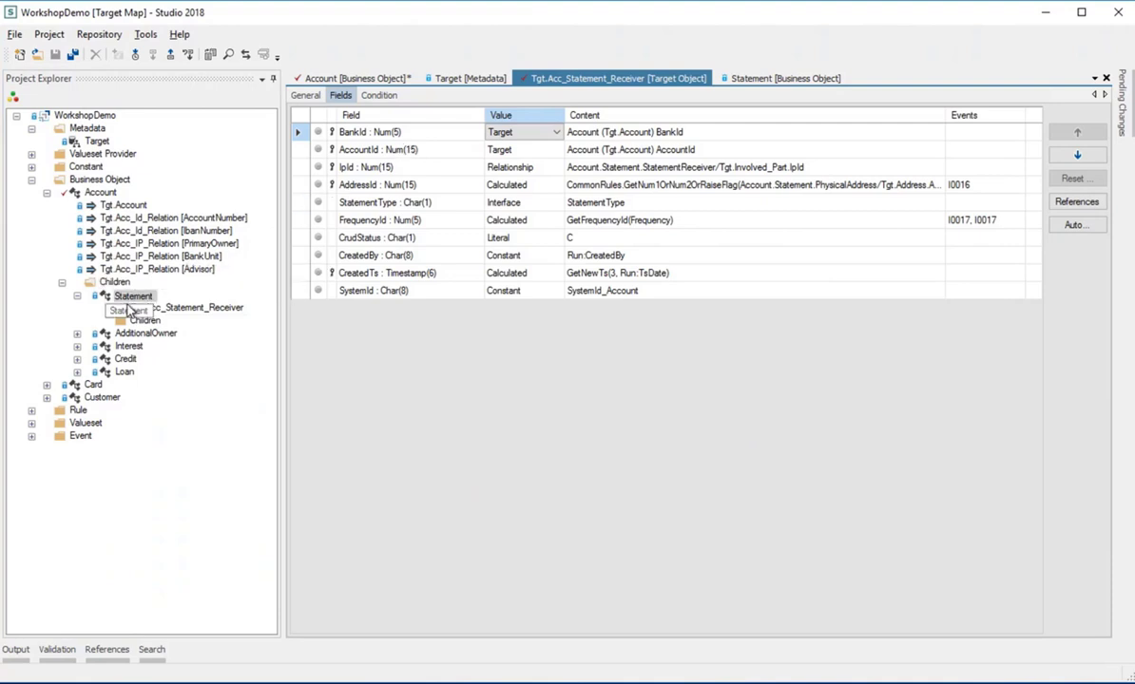
{"action": "double_click", "coordinate": [132, 296]}
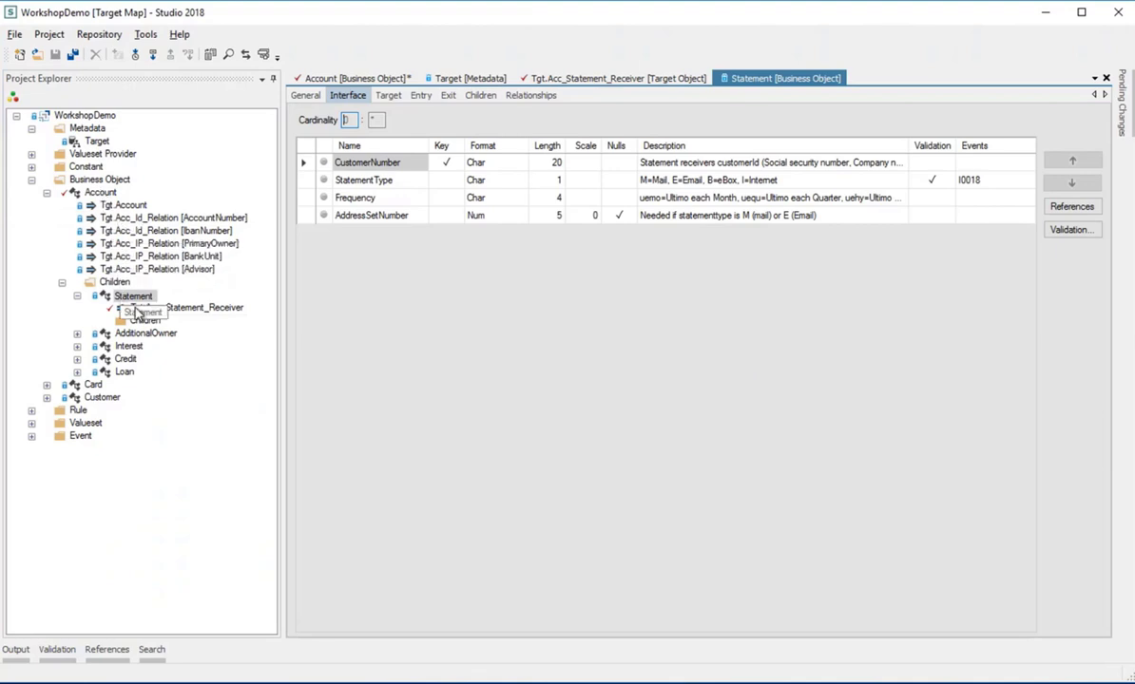
{"action": "left_click", "coordinate": [532, 77]}
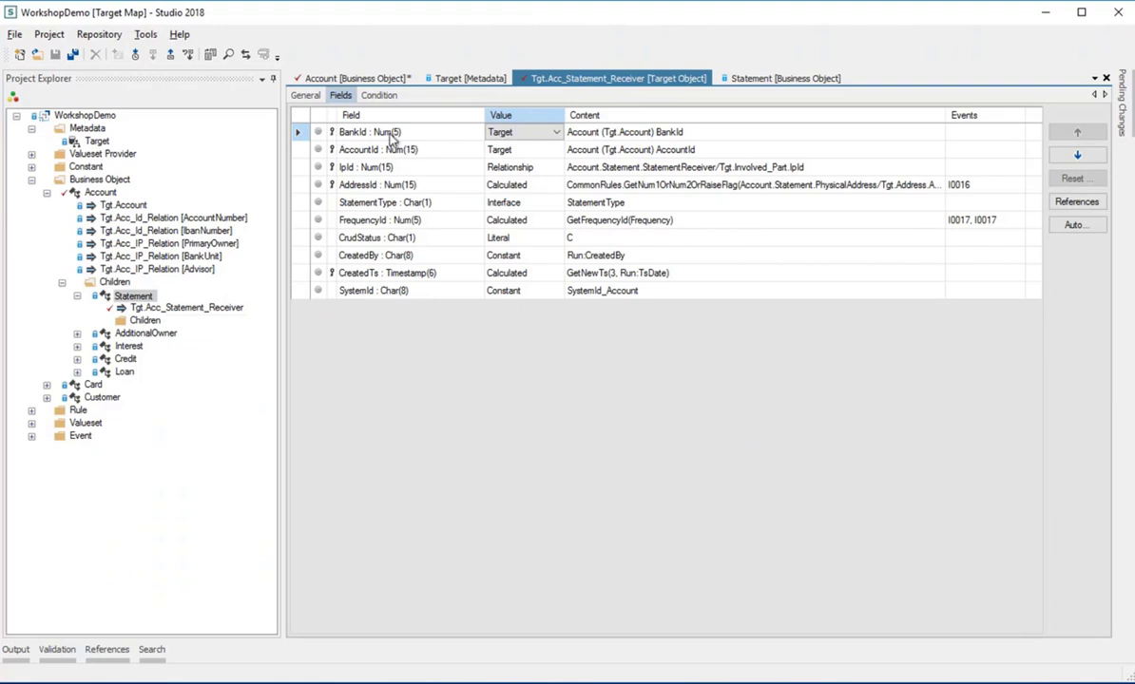
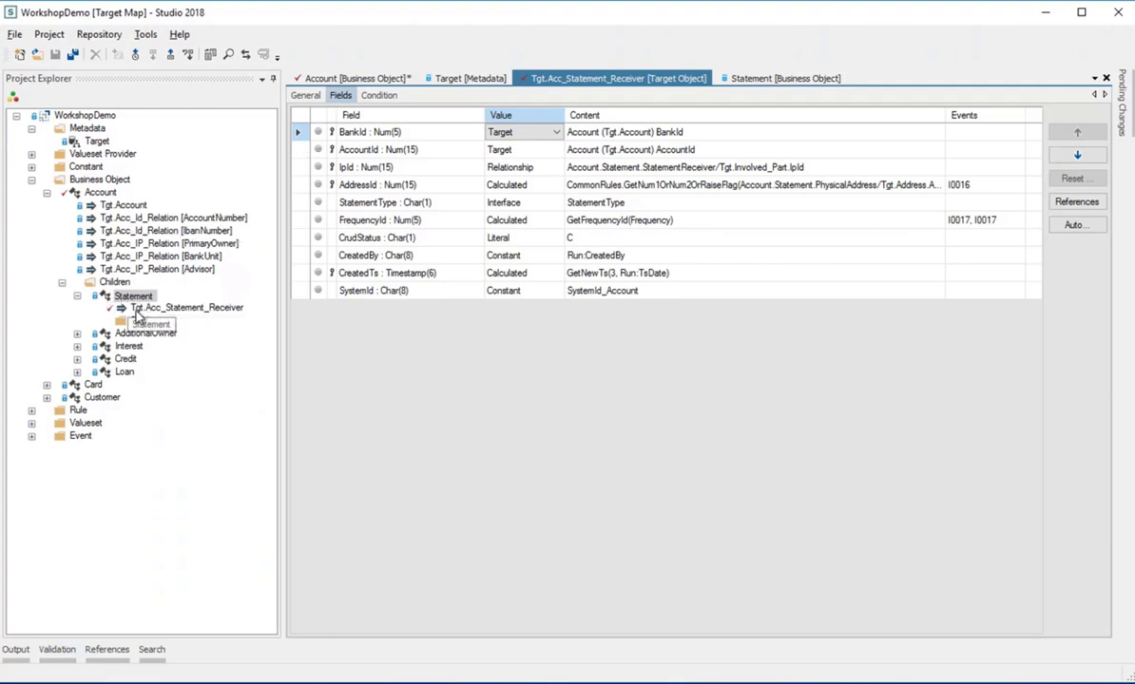
Step: Open the StatementReceiver relationship of the Statement business object and examine how its key map supplies Customer.CustomerNumber
{"action": "double_click", "coordinate": [123, 300]}
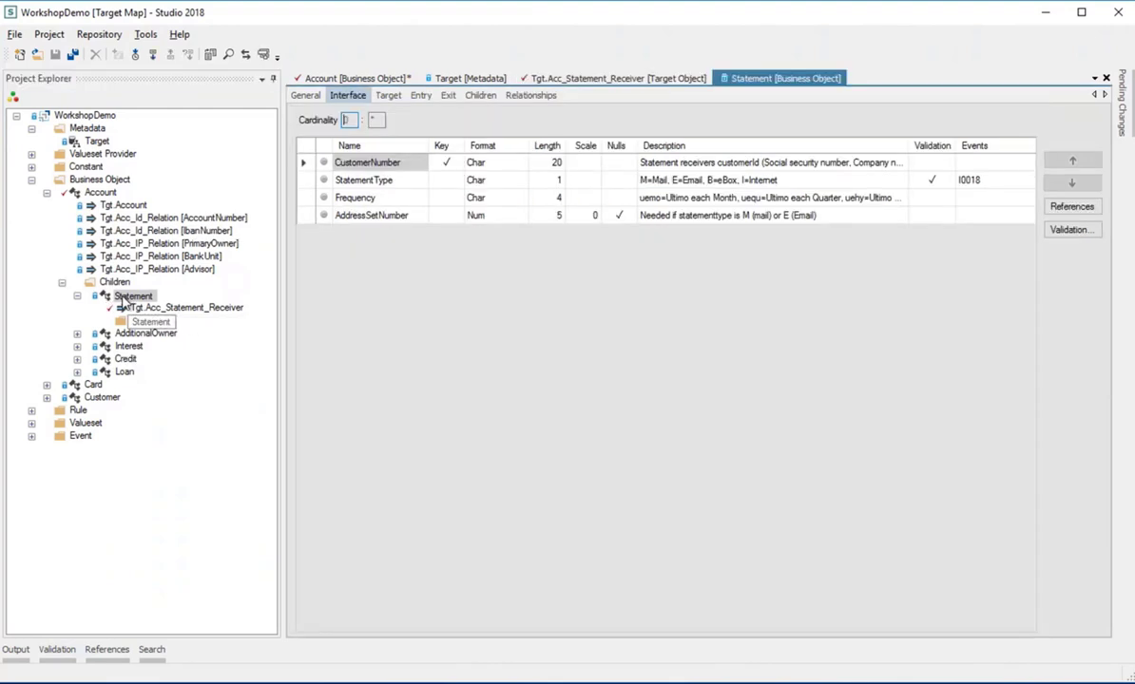
{"action": "left_click", "coordinate": [518, 99]}
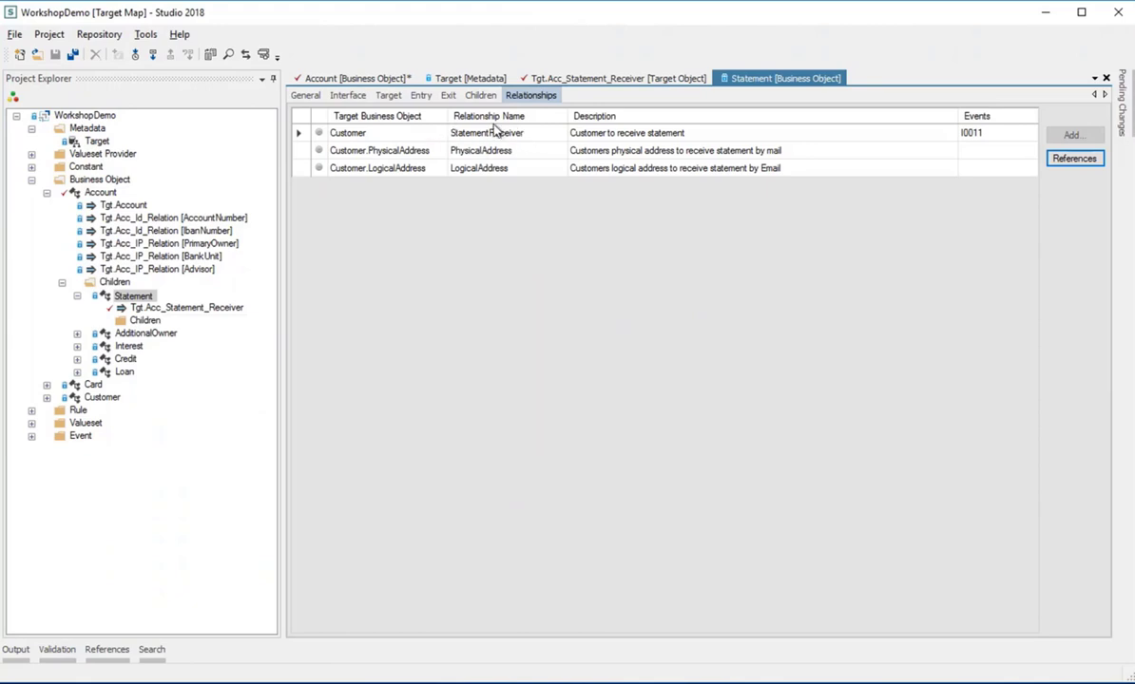
{"action": "double_click", "coordinate": [586, 134]}
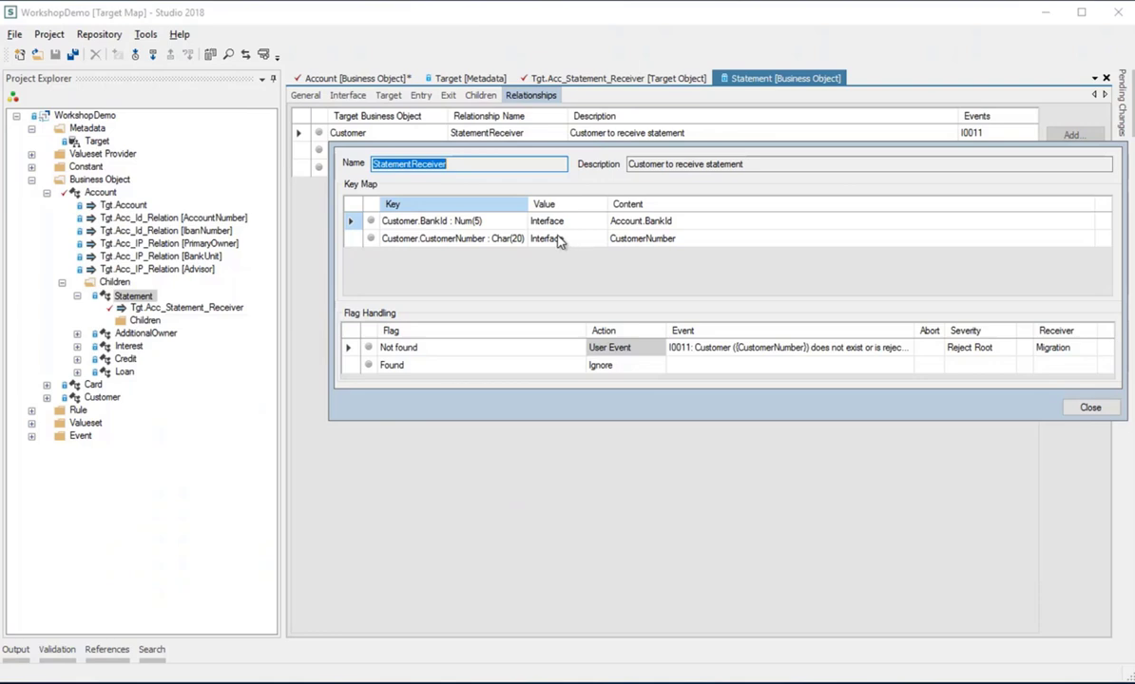
{"action": "left_click", "coordinate": [636, 242]}
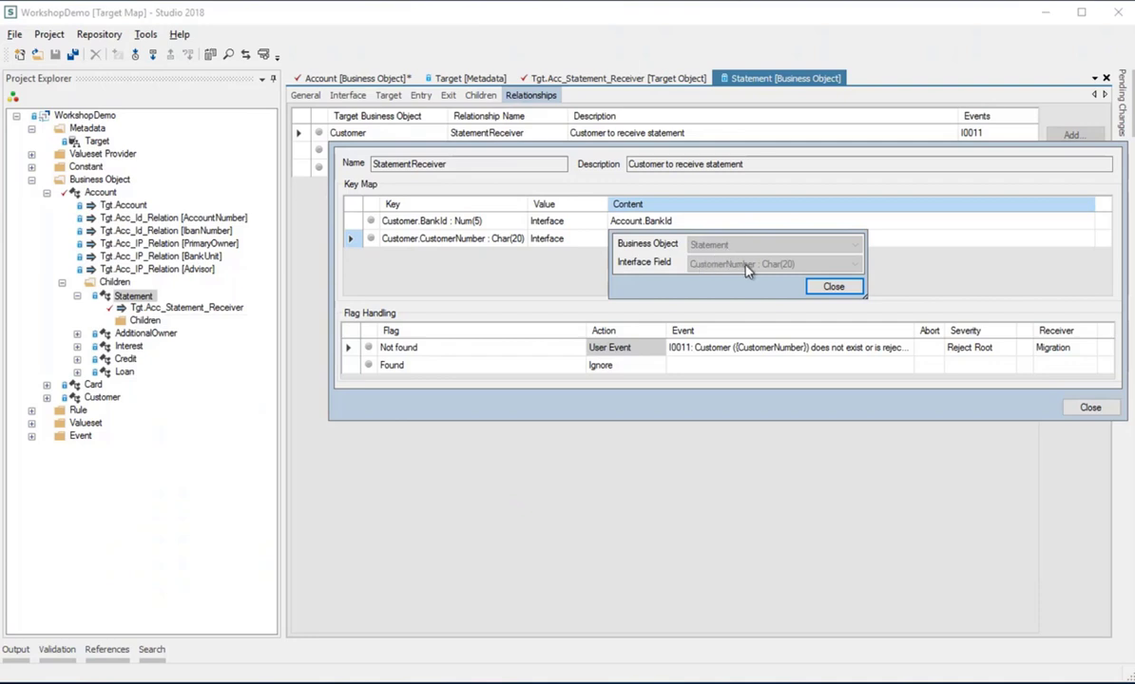
{"action": "left_click", "coordinate": [826, 285]}
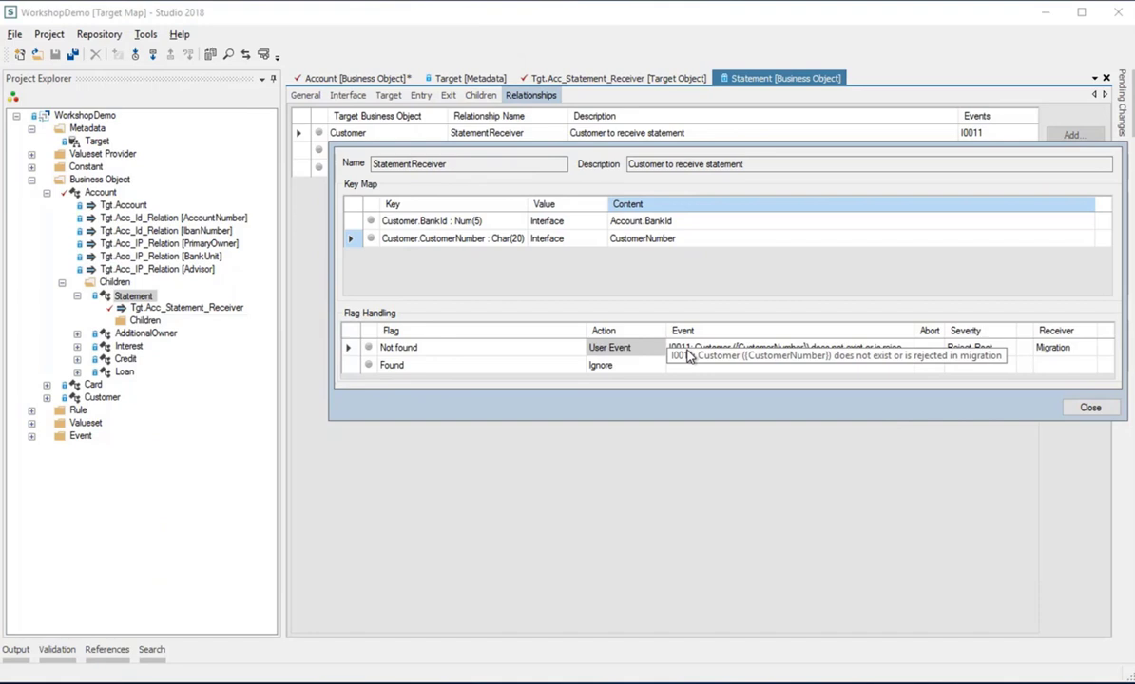
Step: Examine the parameter values of the event raised by StatementReceiver's Not found flag, and close the relationship
{"action": "double_click", "coordinate": [718, 349]}
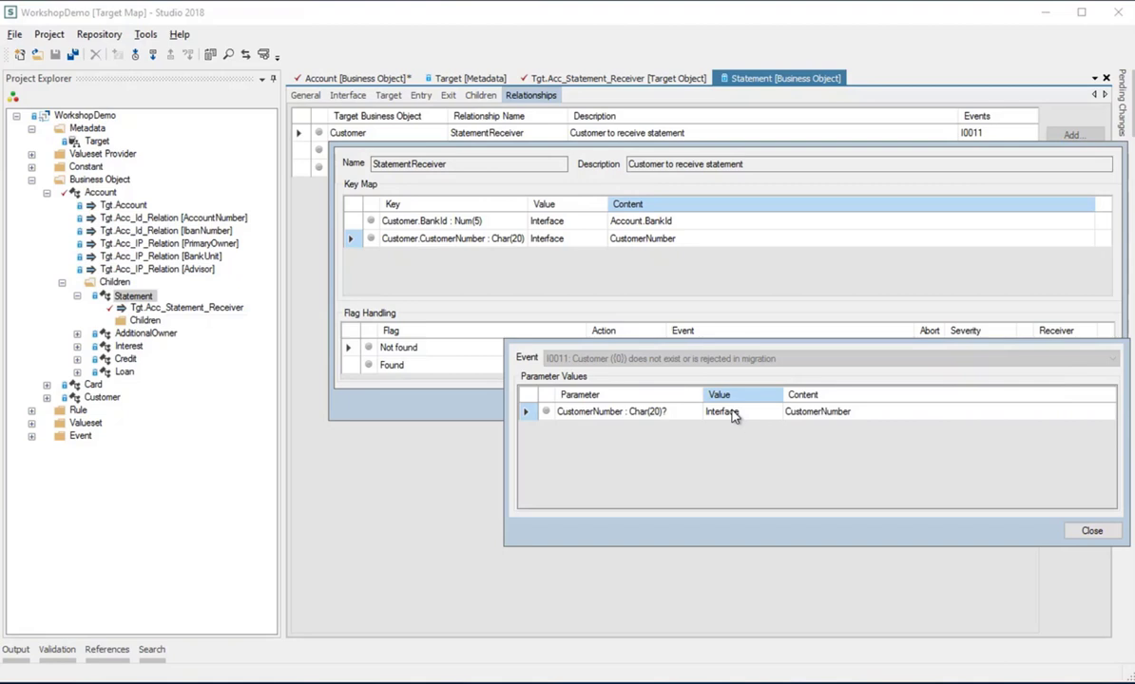
{"action": "left_click", "coordinate": [1092, 534]}
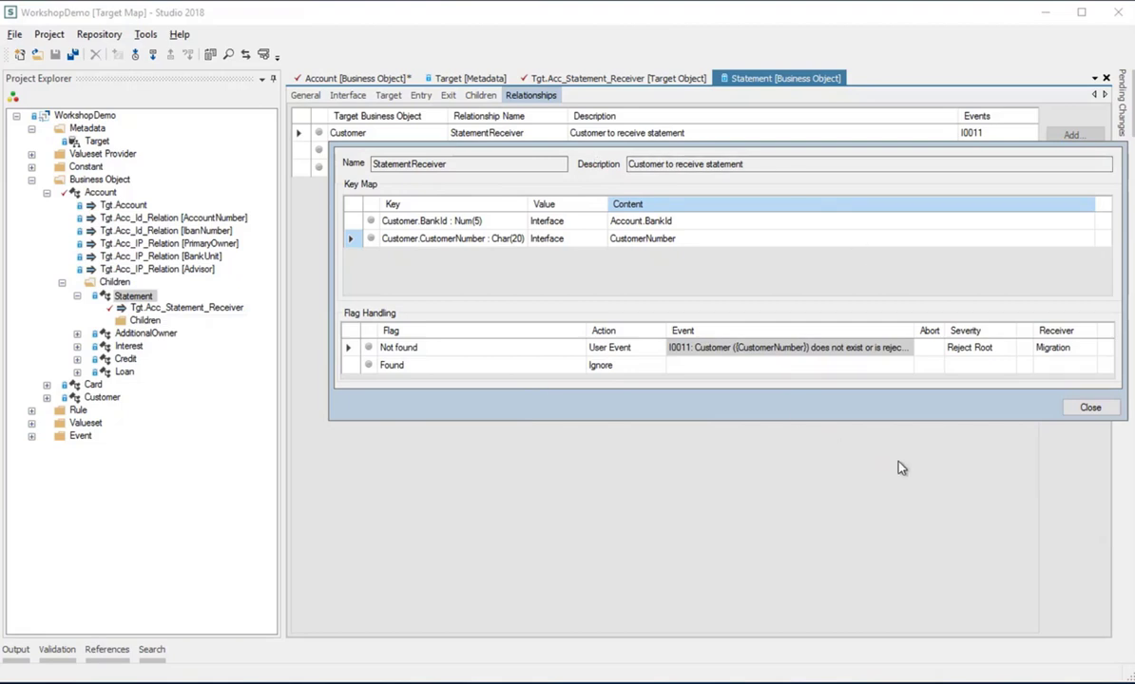
{"action": "left_click", "coordinate": [1089, 407]}
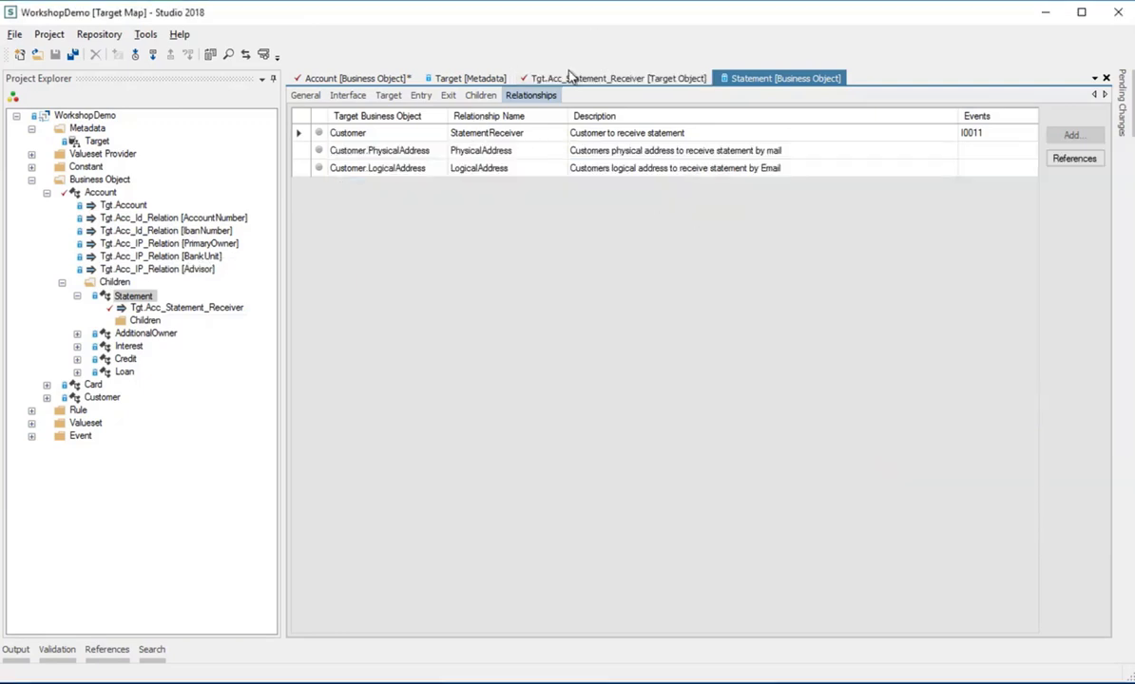
Step: Review the relationship mapping of the IpId field in Tgt.Acc_Statement_Receiver and compare it with the target objects under Customer
{"action": "double_click", "coordinate": [201, 309]}
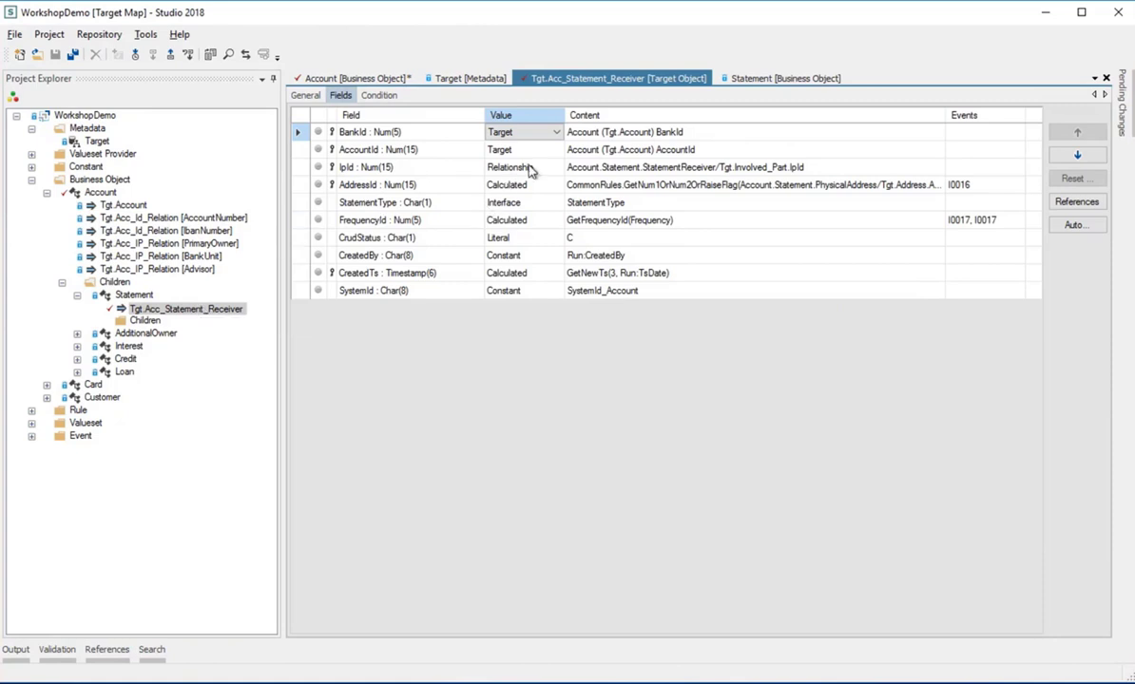
{"action": "double_click", "coordinate": [583, 177]}
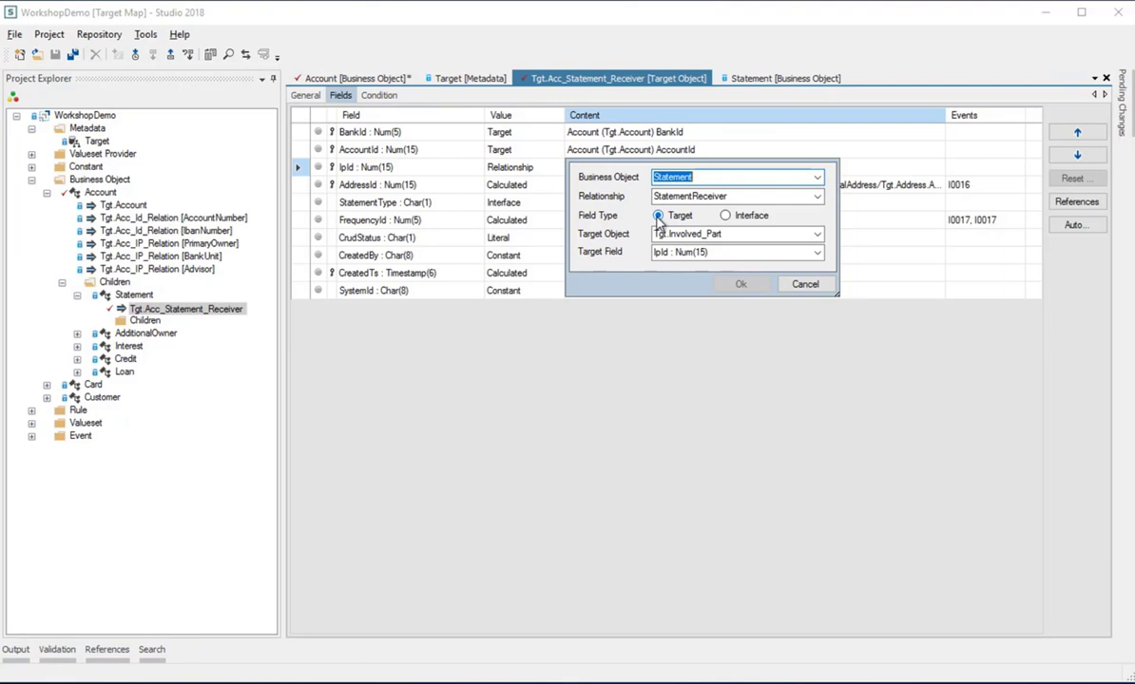
{"action": "left_click", "coordinate": [806, 284]}
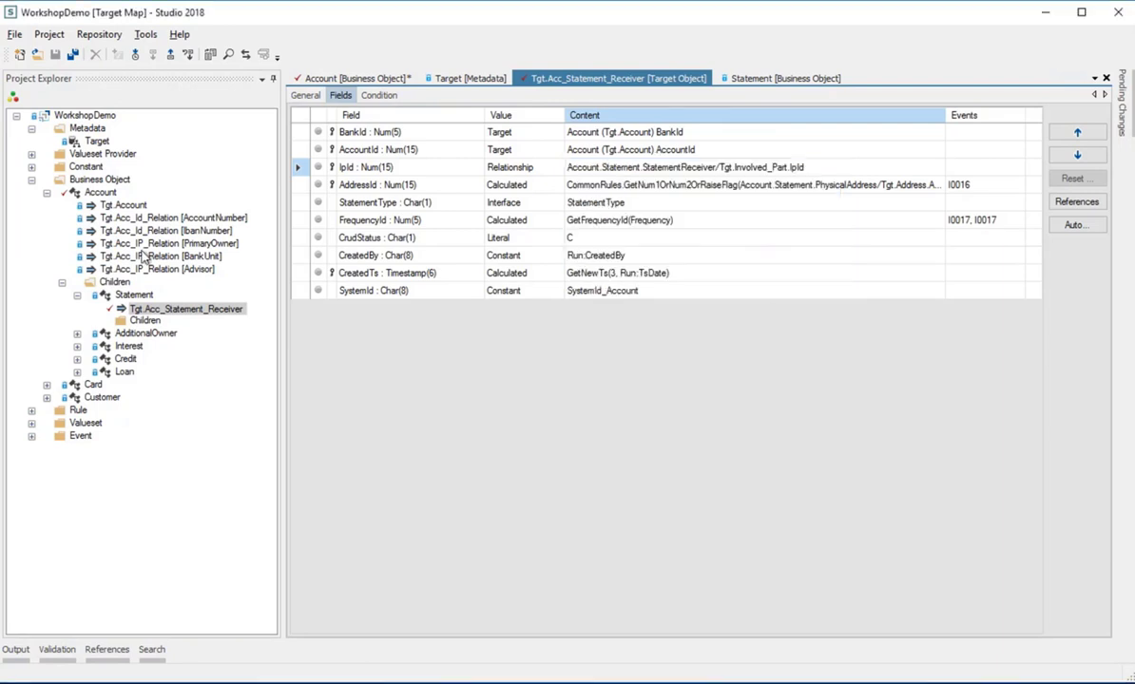
{"action": "left_click", "coordinate": [47, 397]}
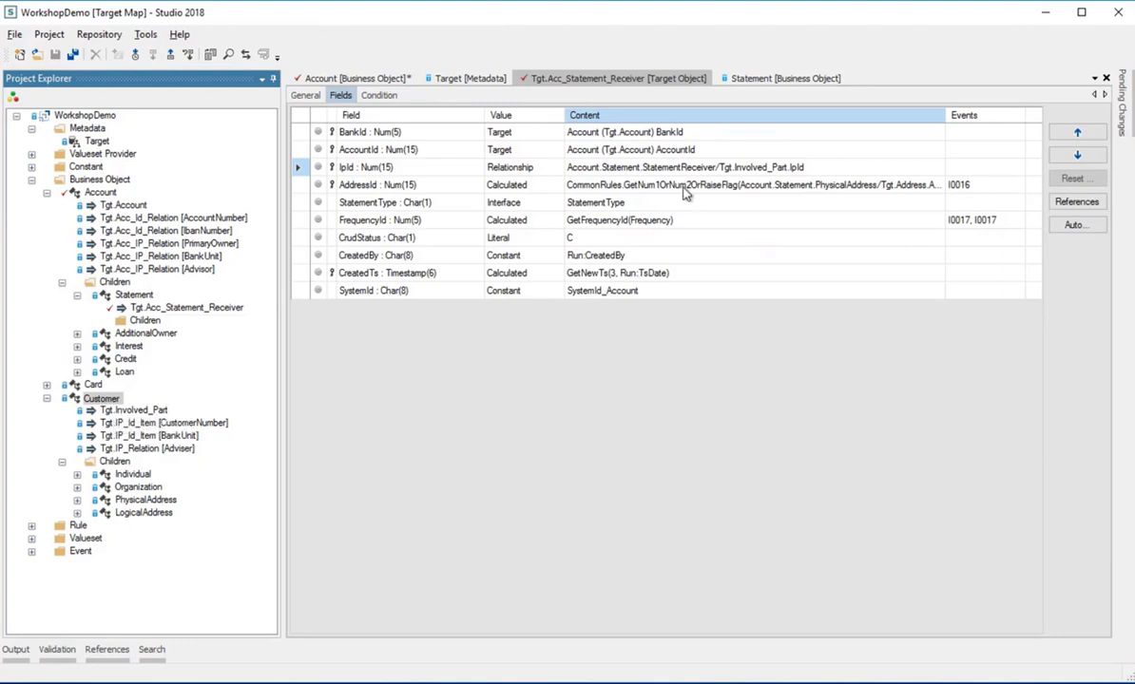
{"action": "double_click", "coordinate": [637, 169]}
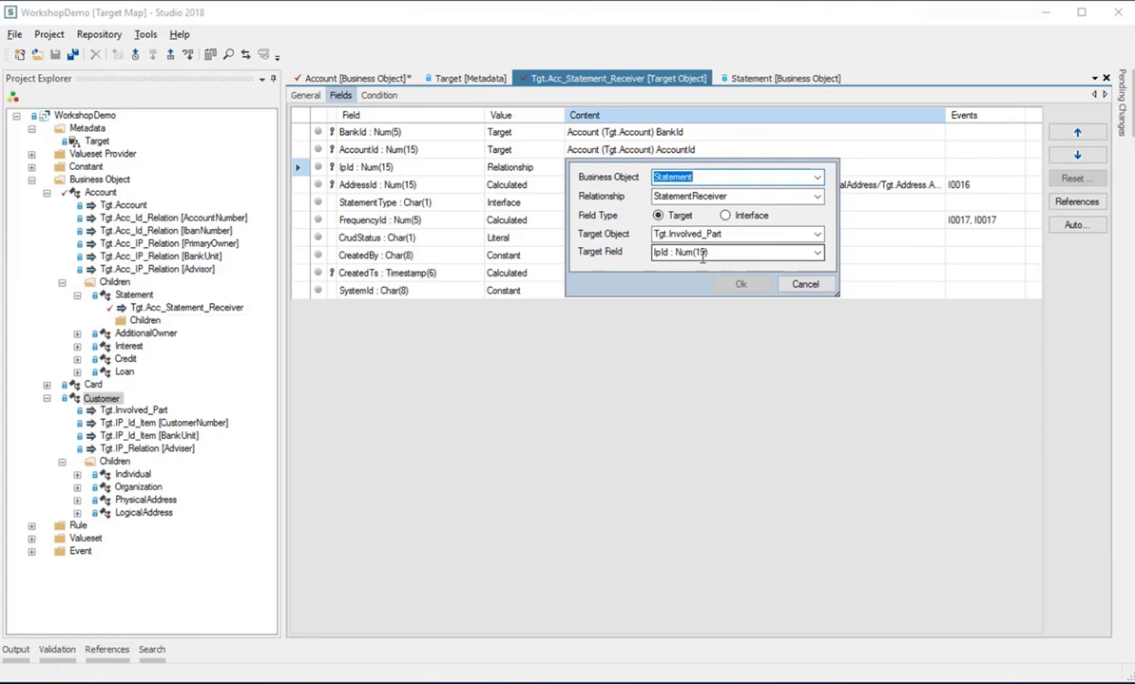
{"action": "left_click", "coordinate": [805, 284]}
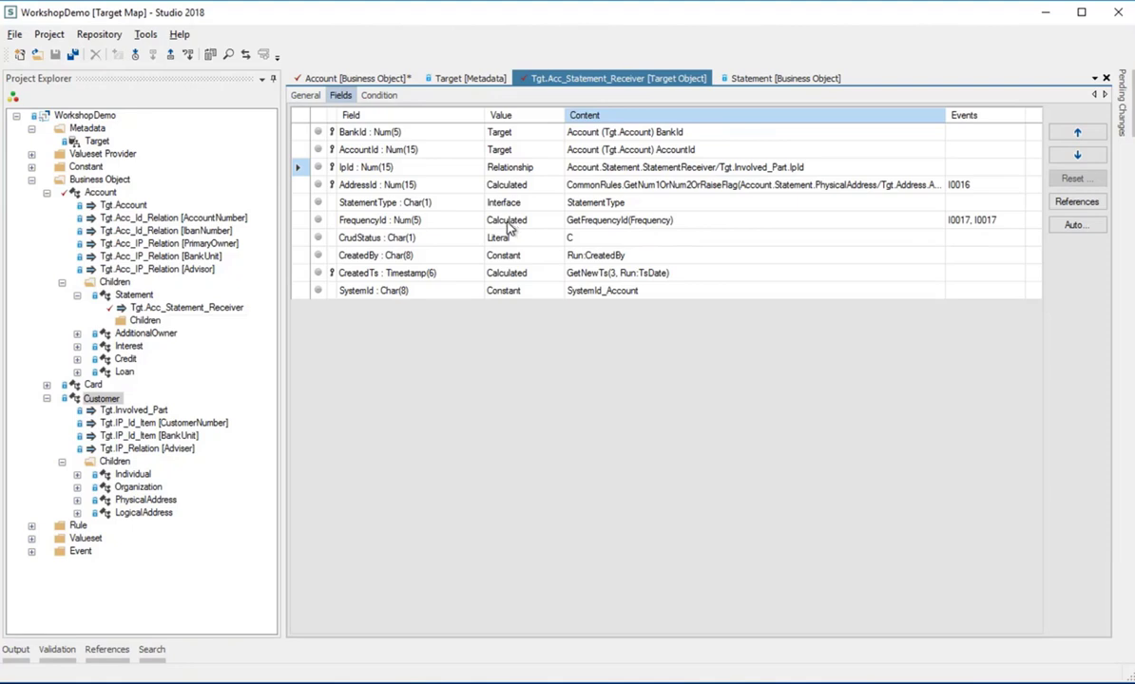
Step: Examine the rule, parameter values and flag handling that calculate the FrequencyId field, leaving them unedited
{"action": "double_click", "coordinate": [586, 218]}
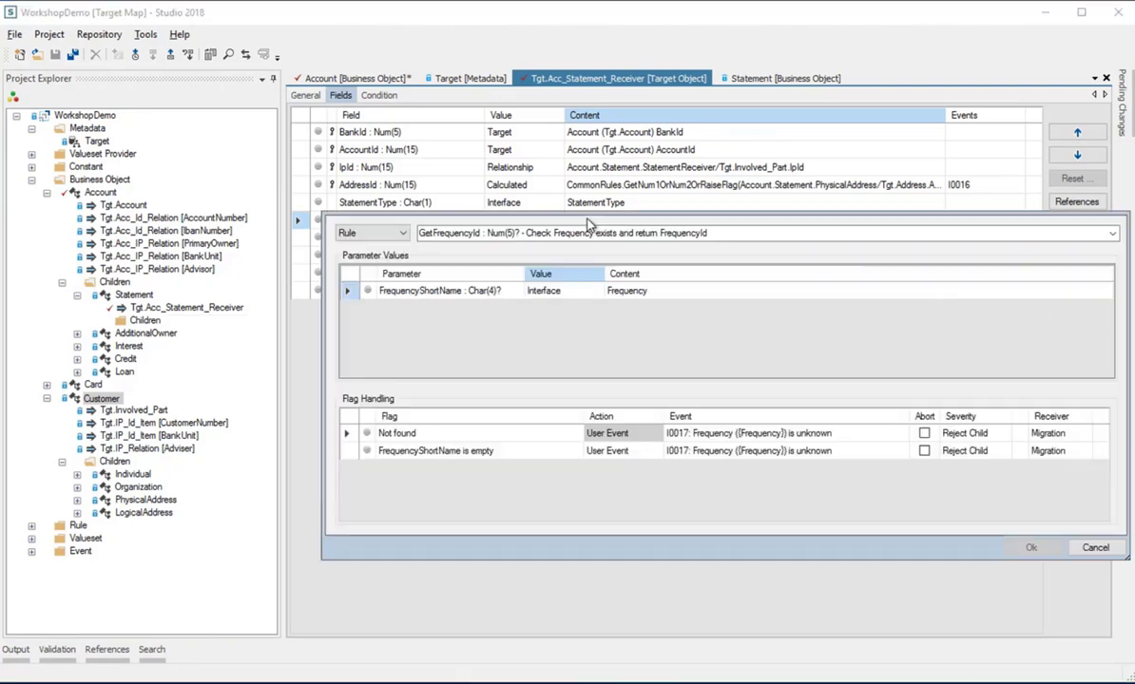
{"action": "triple_click", "coordinate": [492, 233]}
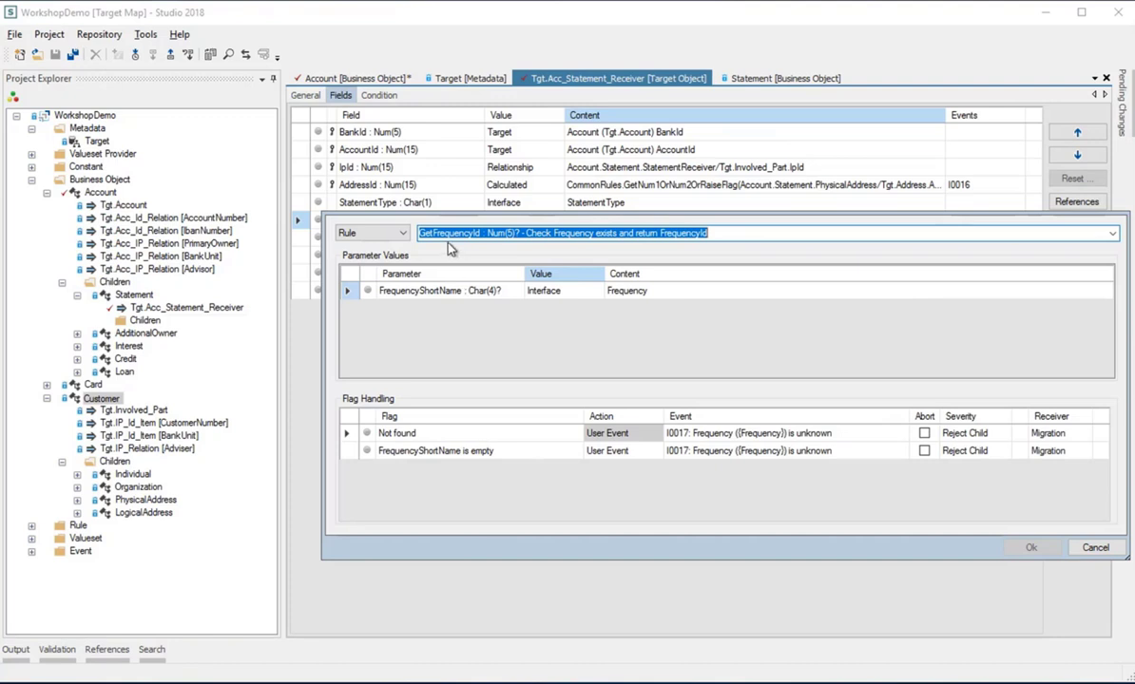
{"action": "left_click", "coordinate": [1095, 547]}
Step: Open the GetFrequencyId mapping rule from the project's rules and examine its return type, parameter and flags
{"action": "left_click", "coordinate": [31, 525]}
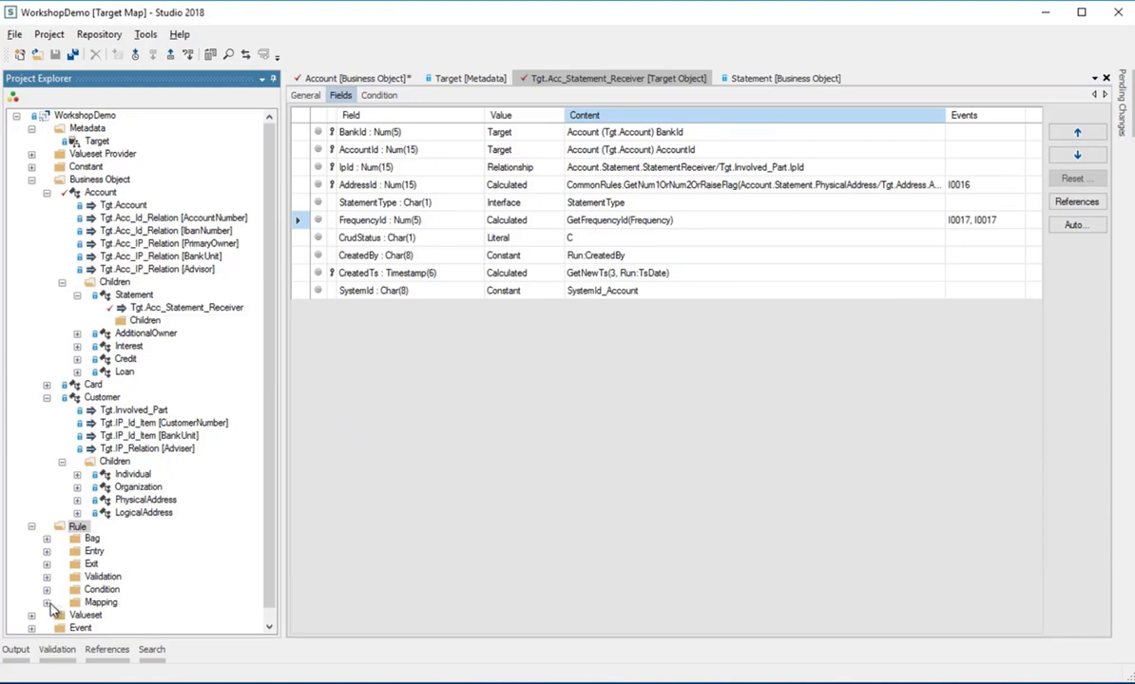
{"action": "left_click", "coordinate": [46, 602]}
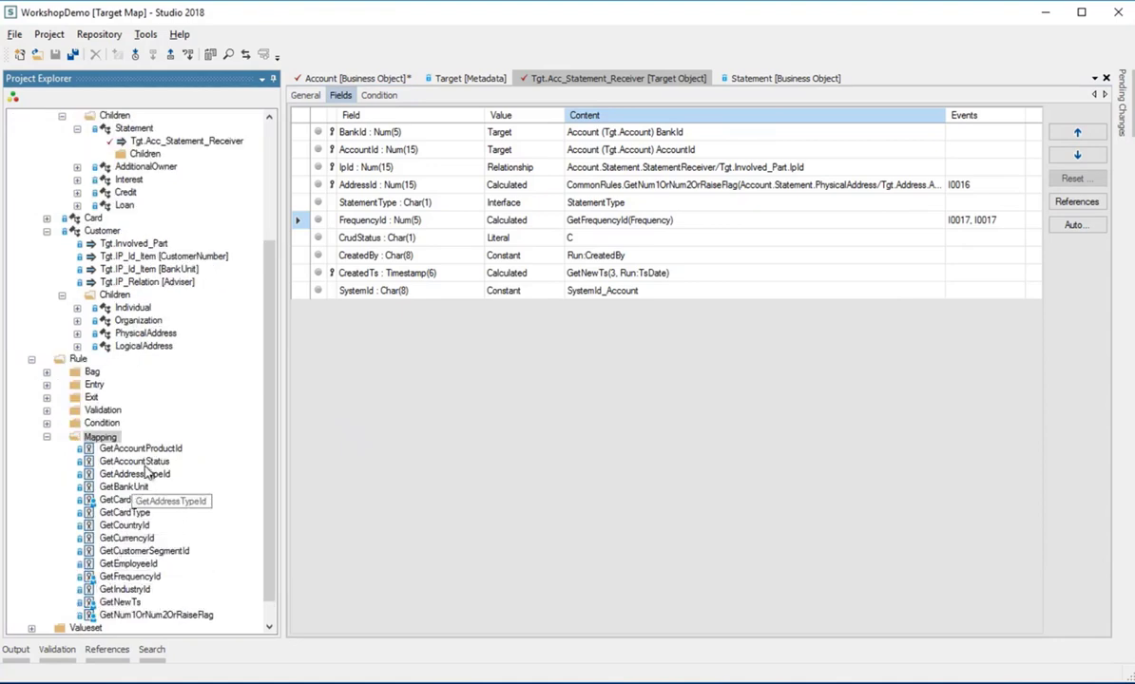
{"action": "left_click", "coordinate": [116, 576]}
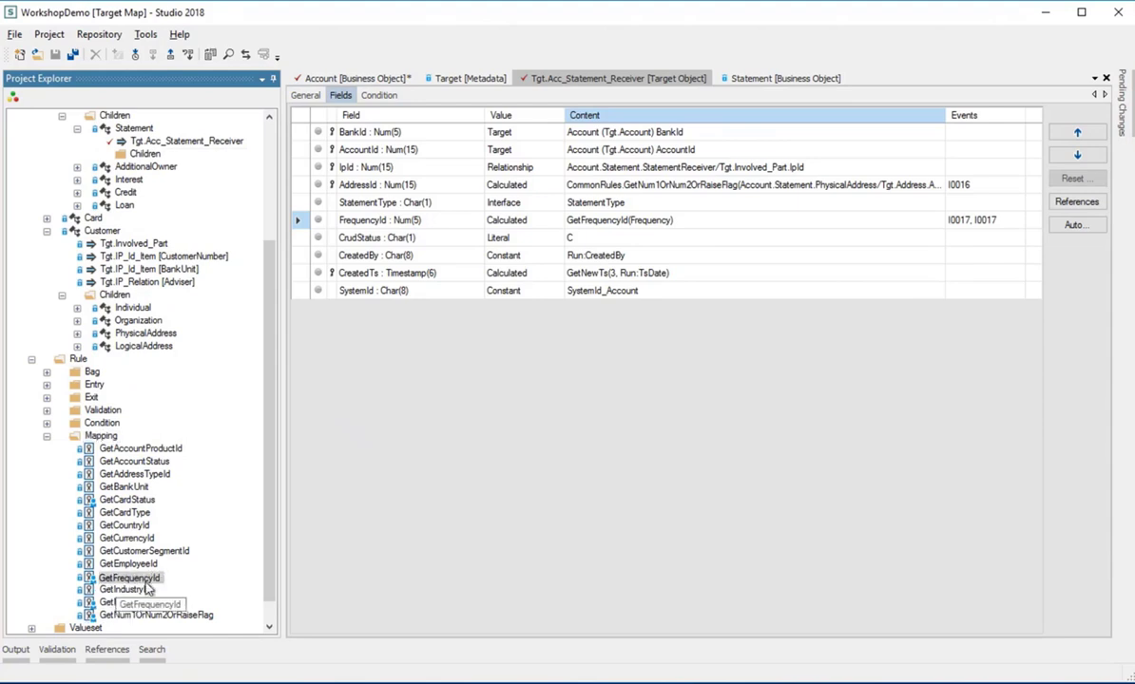
{"action": "double_click", "coordinate": [96, 581]}
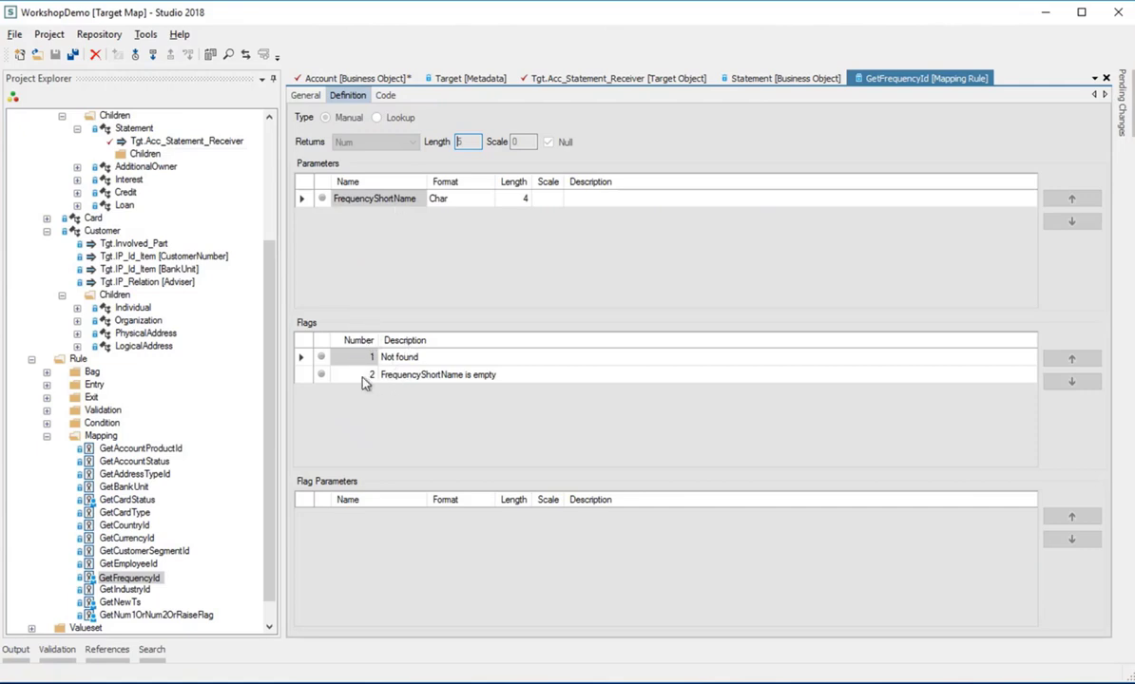
Step: Read the code specification of the GetFrequencyId rule and return to its definition
{"action": "left_click", "coordinate": [386, 96]}
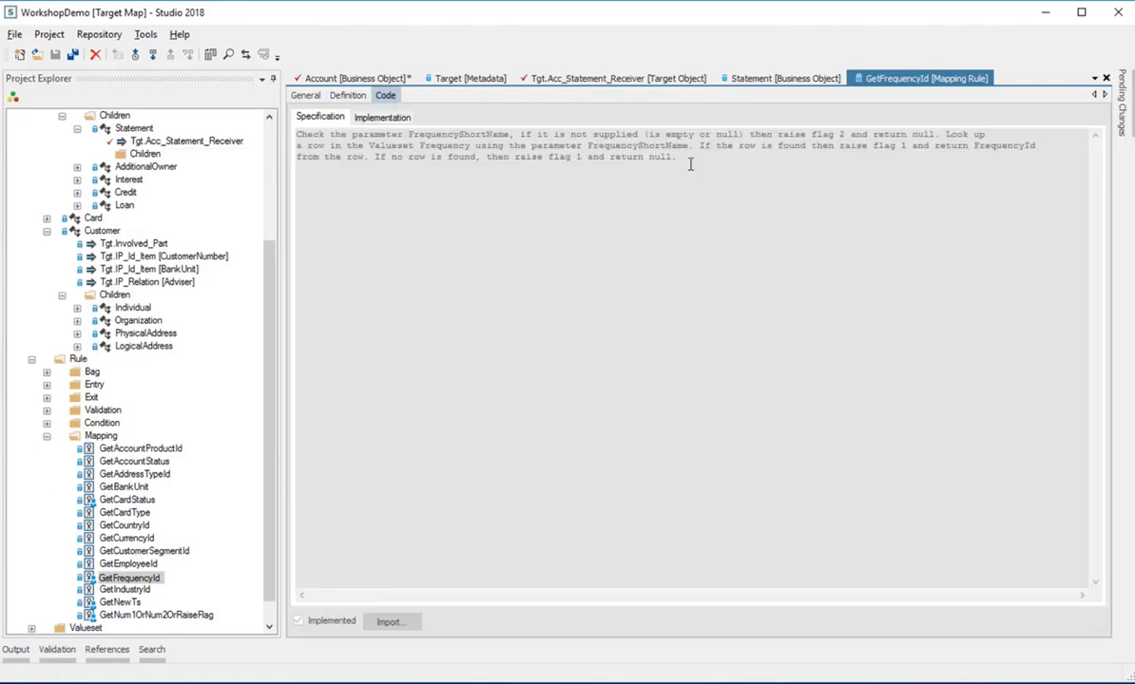
{"action": "left_click_drag", "start_coordinate": [678, 157], "coordinate": [234, 121]}
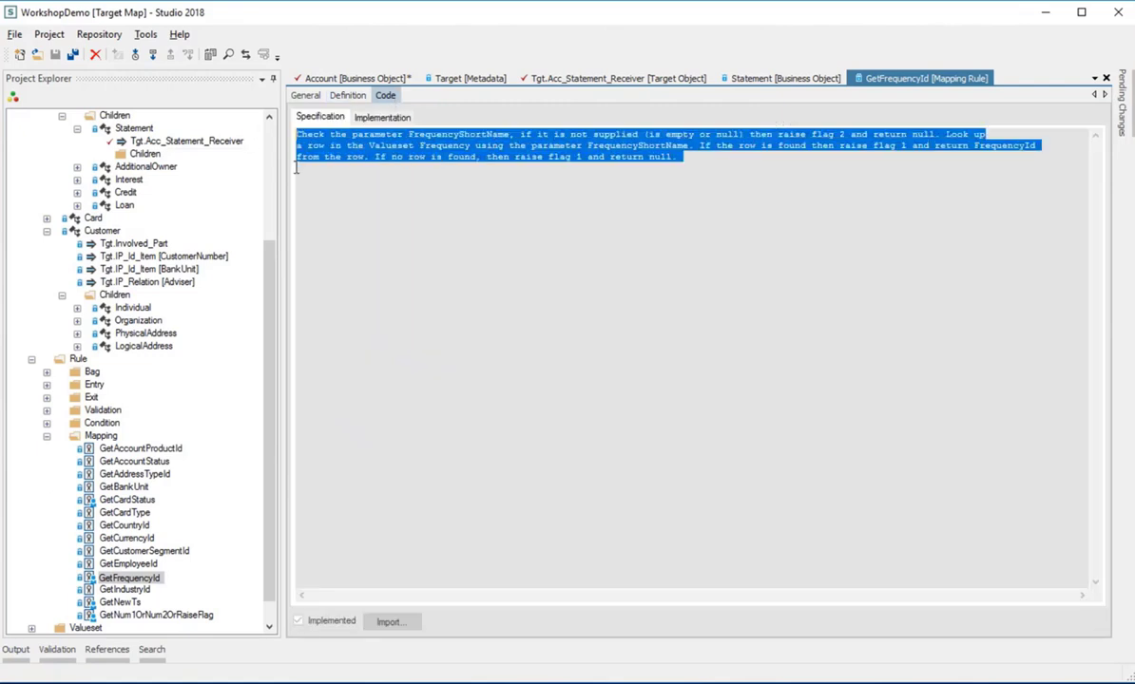
{"action": "left_click", "coordinate": [393, 147]}
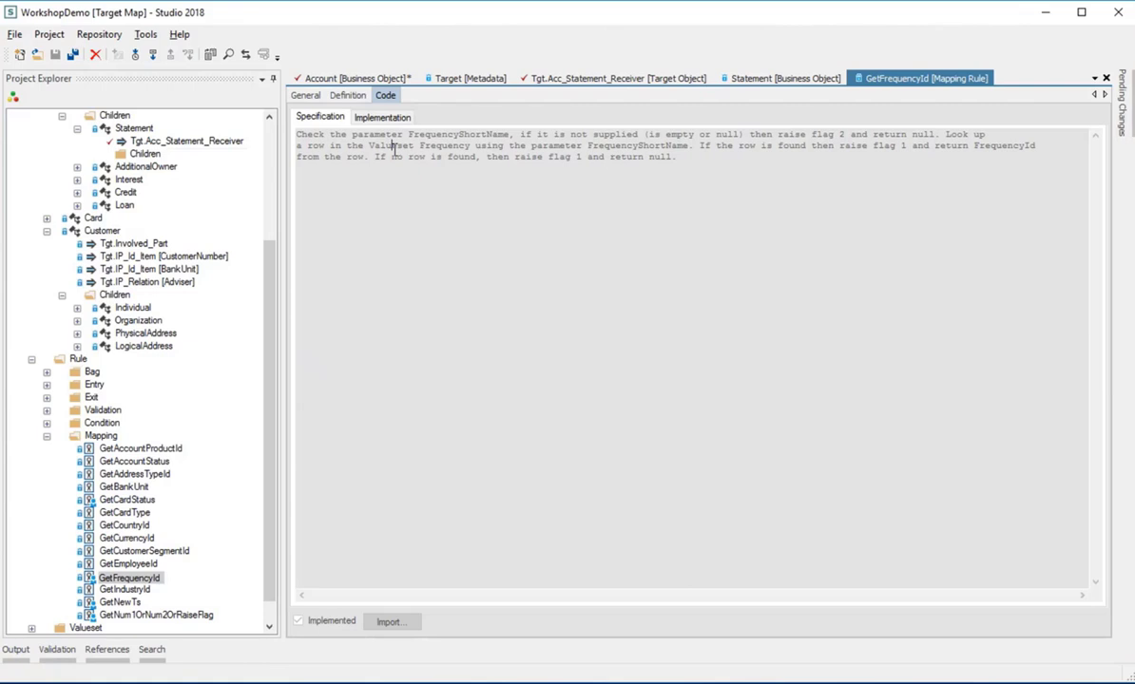
{"action": "left_click", "coordinate": [350, 98]}
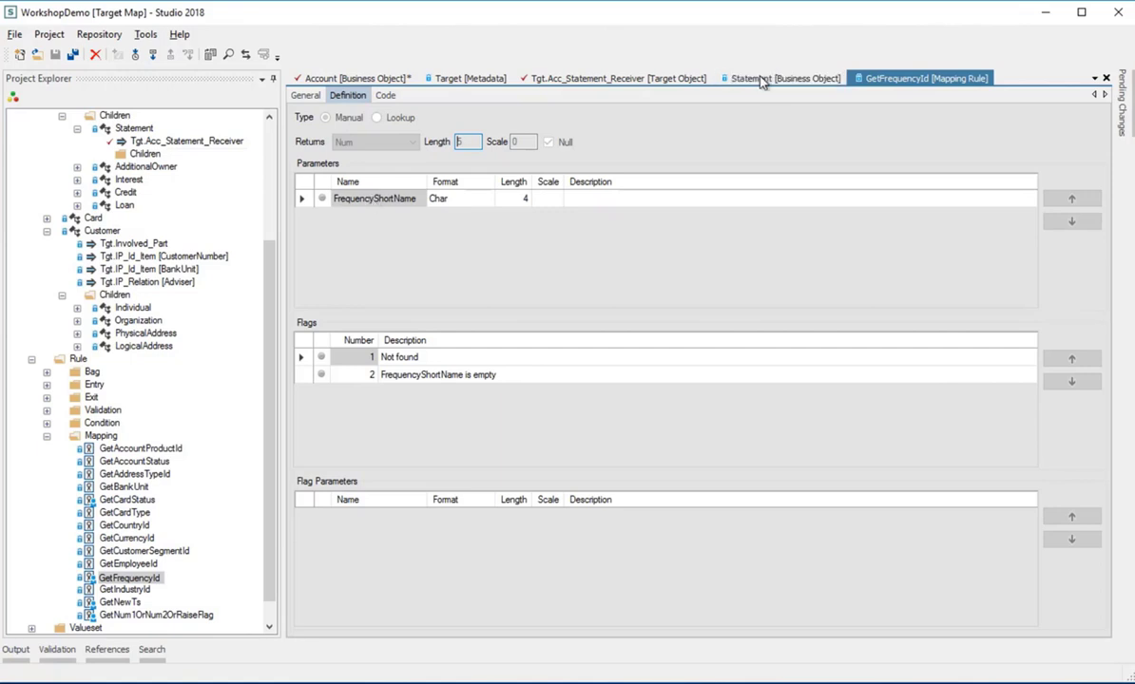
Step: Return to the fields of Tgt.Acc_Statement_Receiver, and open the GetAccountProductId mapping rule to examine its lookup definition
{"action": "left_click_drag", "start_coordinate": [708, 77], "coordinate": [618, 81]}
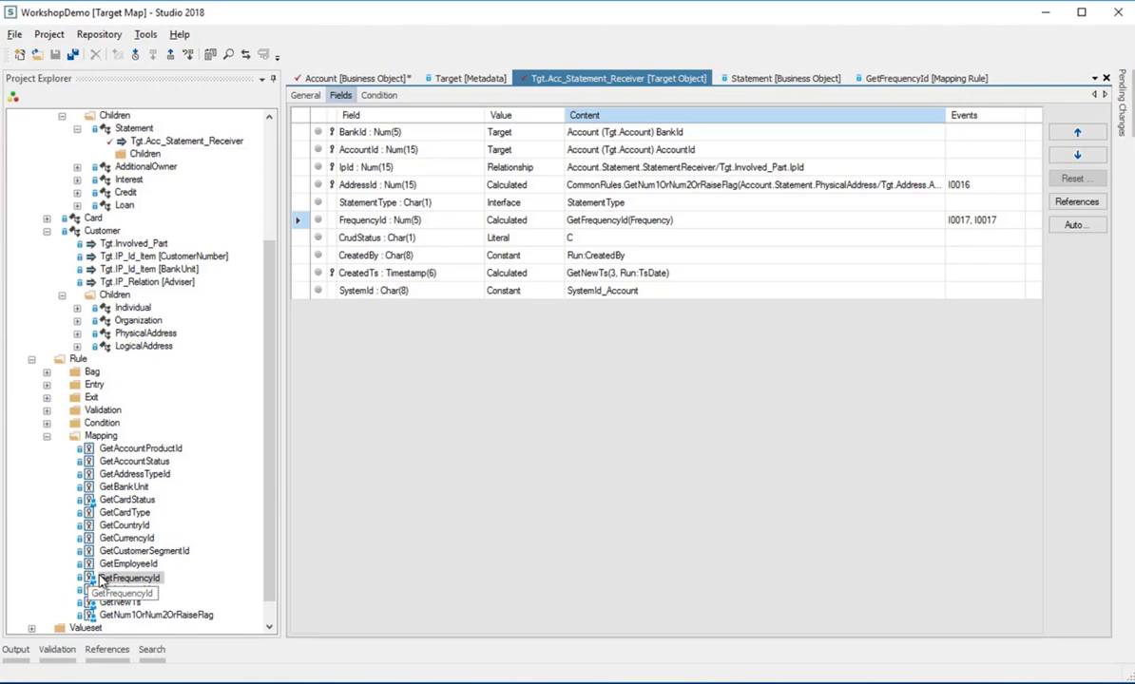
{"action": "left_click", "coordinate": [110, 454]}
{"action": "double_click", "coordinate": [110, 454]}
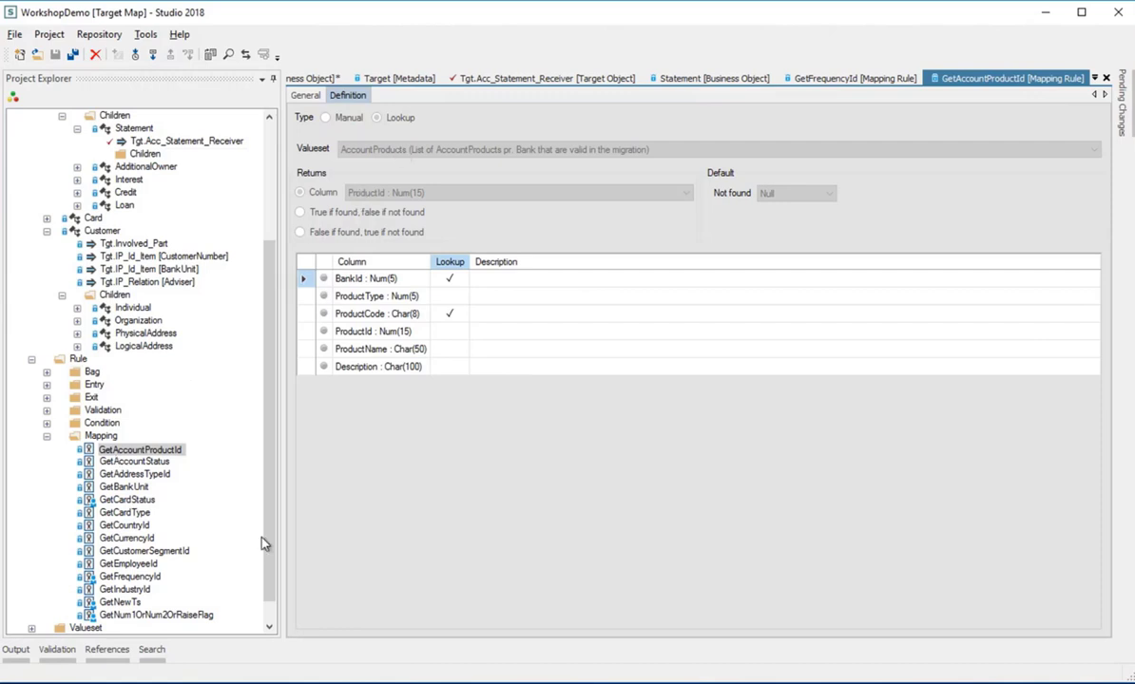
Step: Expand the project's valuesets and open AccountProducts to examine its valueset type and column definitions
{"action": "scroll", "coordinate": [266, 547], "scroll_direction": "down", "scroll_amount": 1}
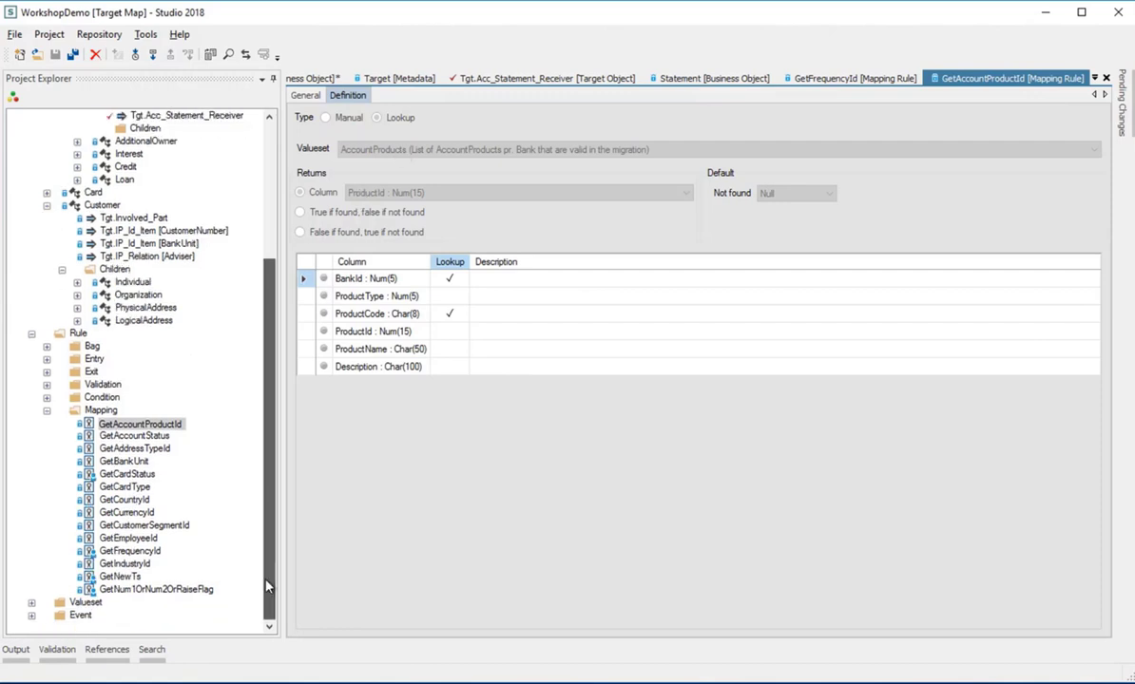
{"action": "left_click", "coordinate": [31, 603]}
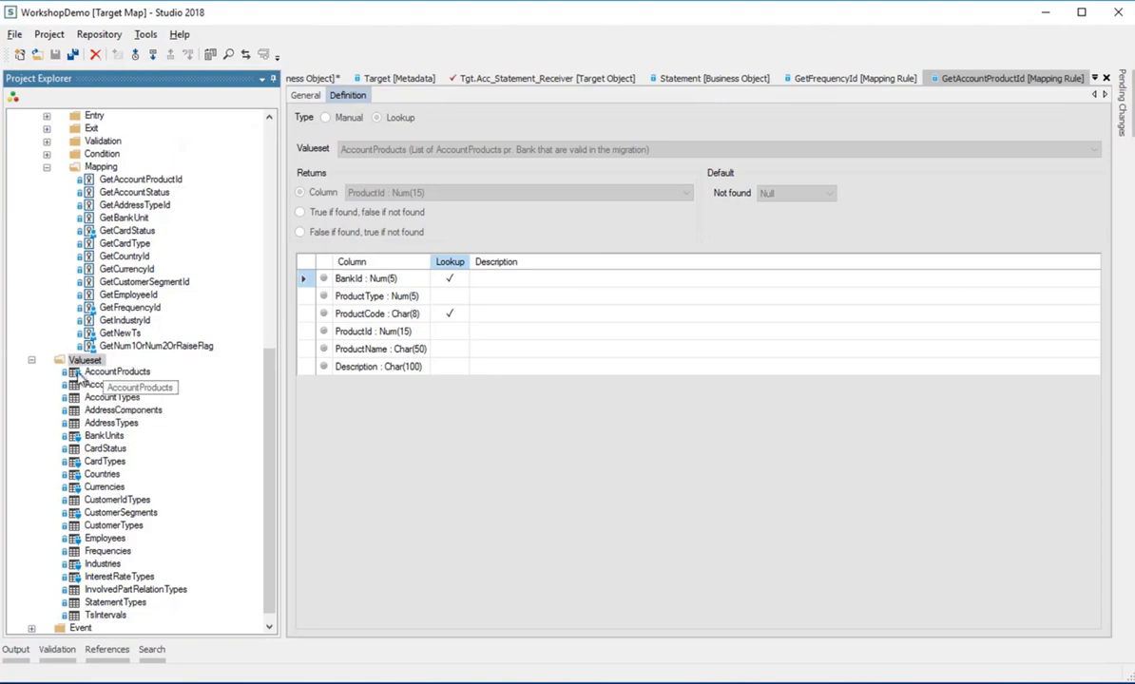
{"action": "left_click", "coordinate": [110, 376]}
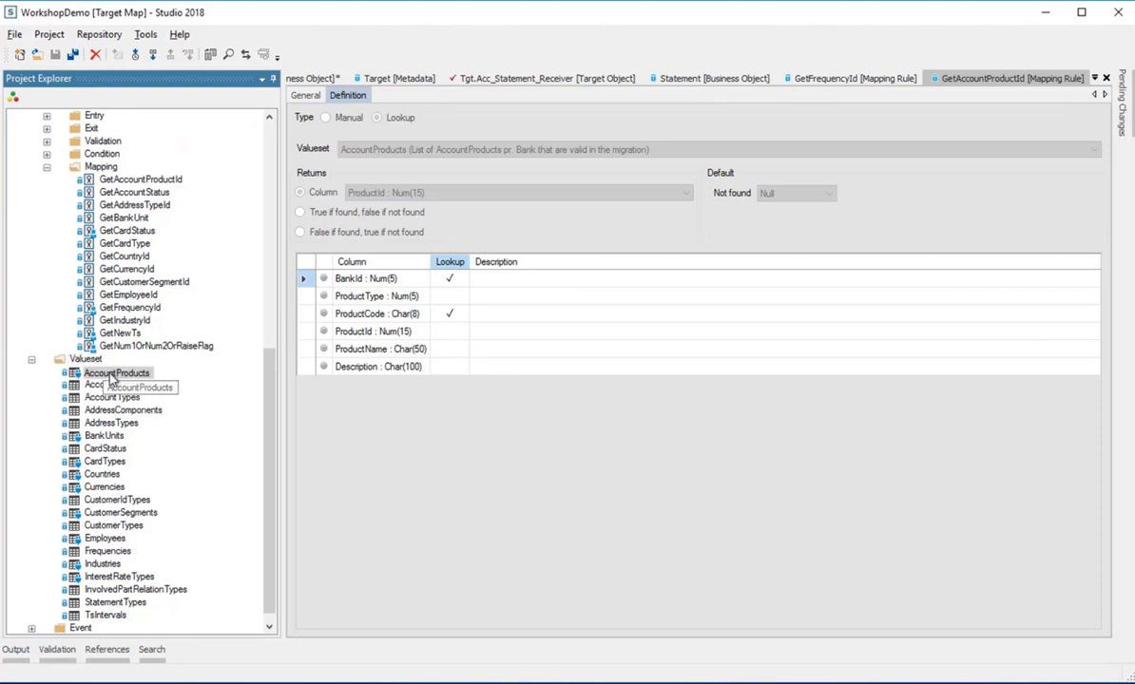
{"action": "double_click", "coordinate": [112, 375]}
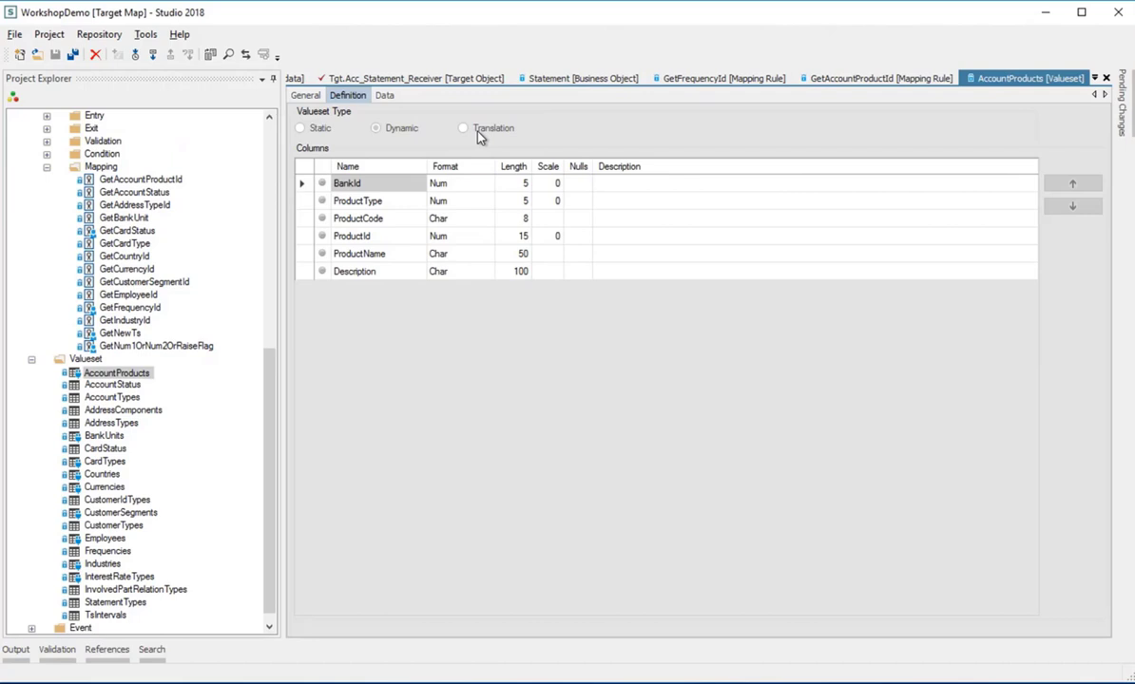
Step: Examine the data provider parameters of the AccountProducts valueset, and open AccountStatus to view its column definitions and static data
{"action": "left_click", "coordinate": [384, 97]}
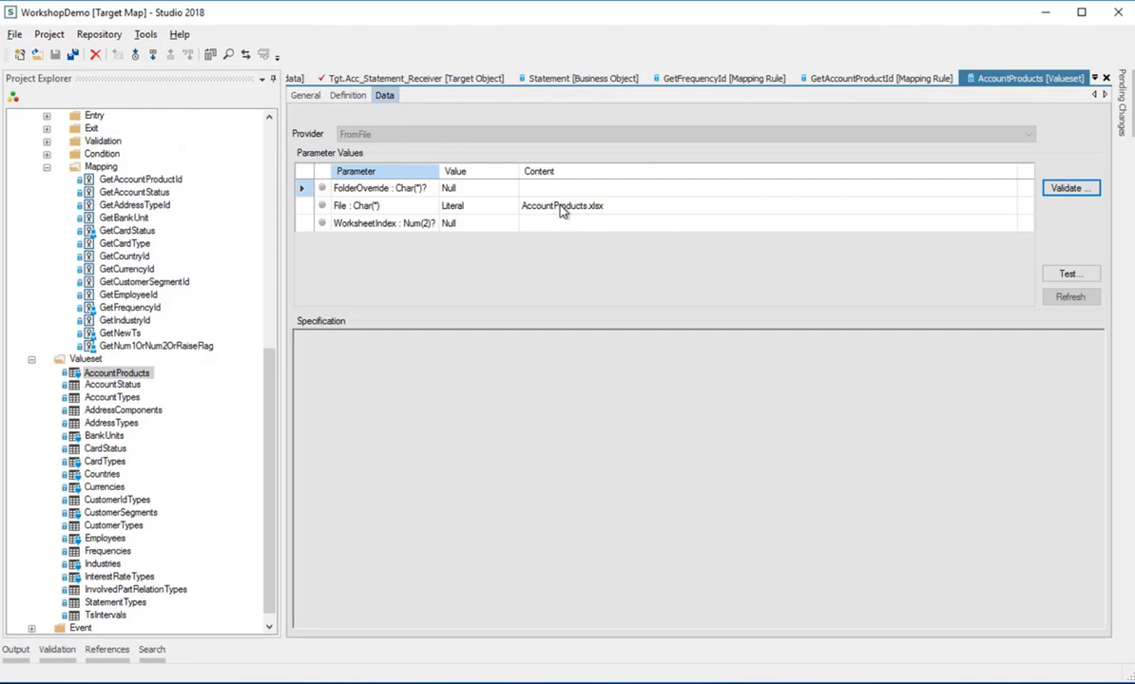
{"action": "left_click", "coordinate": [341, 96]}
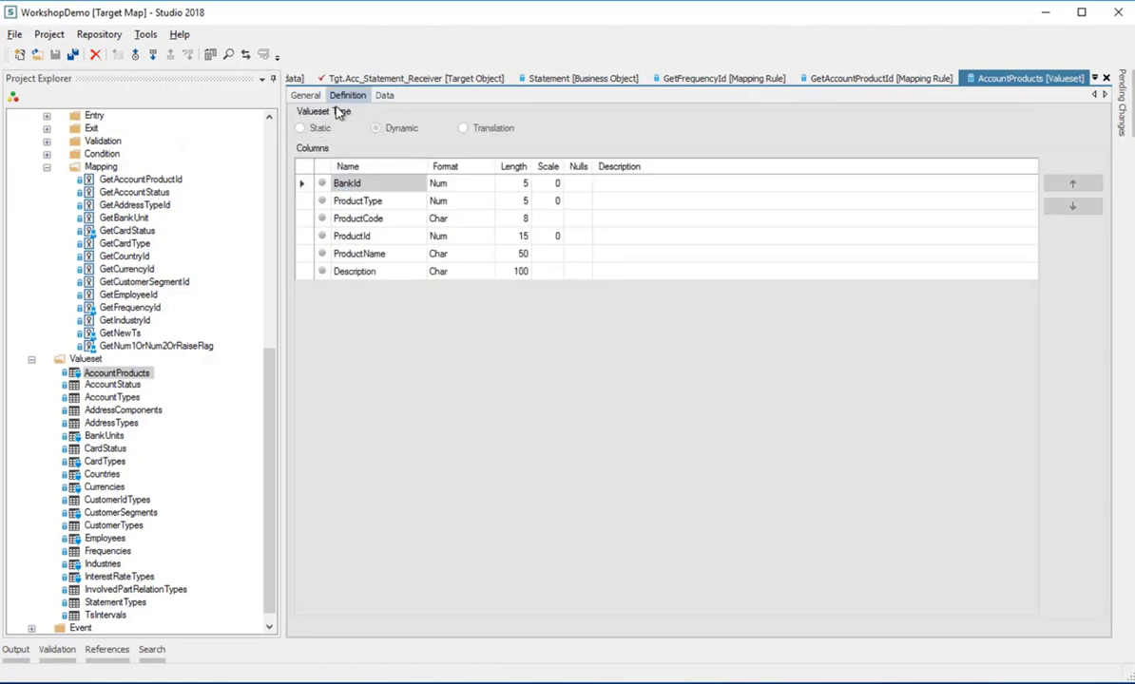
{"action": "double_click", "coordinate": [100, 385]}
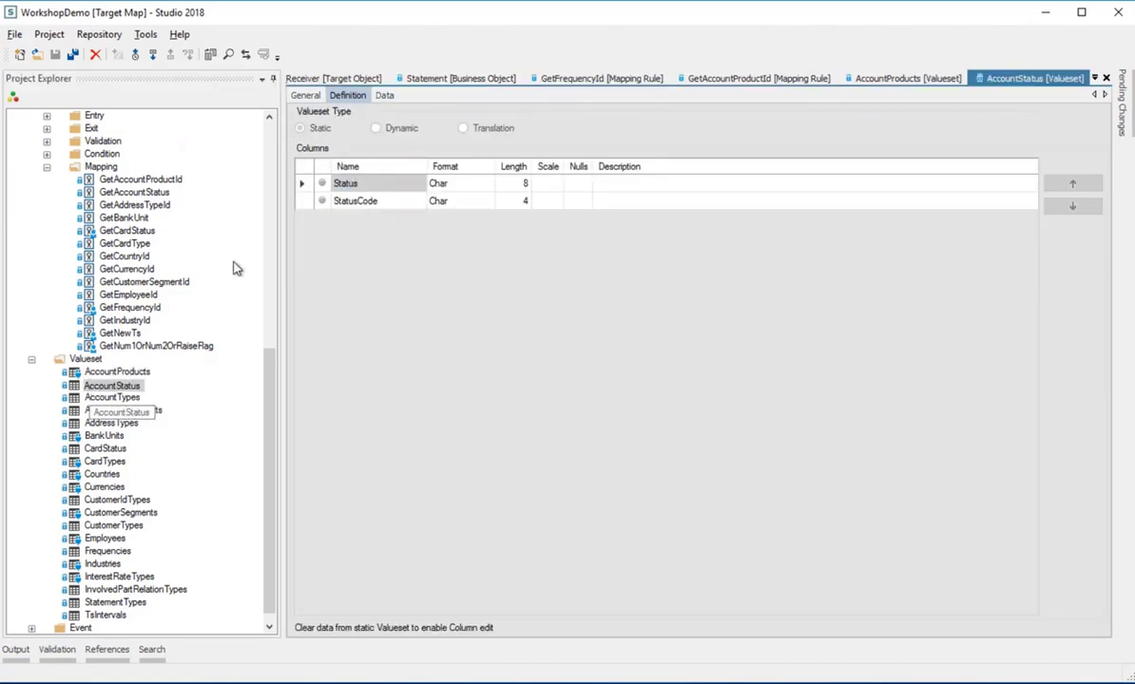
{"action": "left_click", "coordinate": [380, 96]}
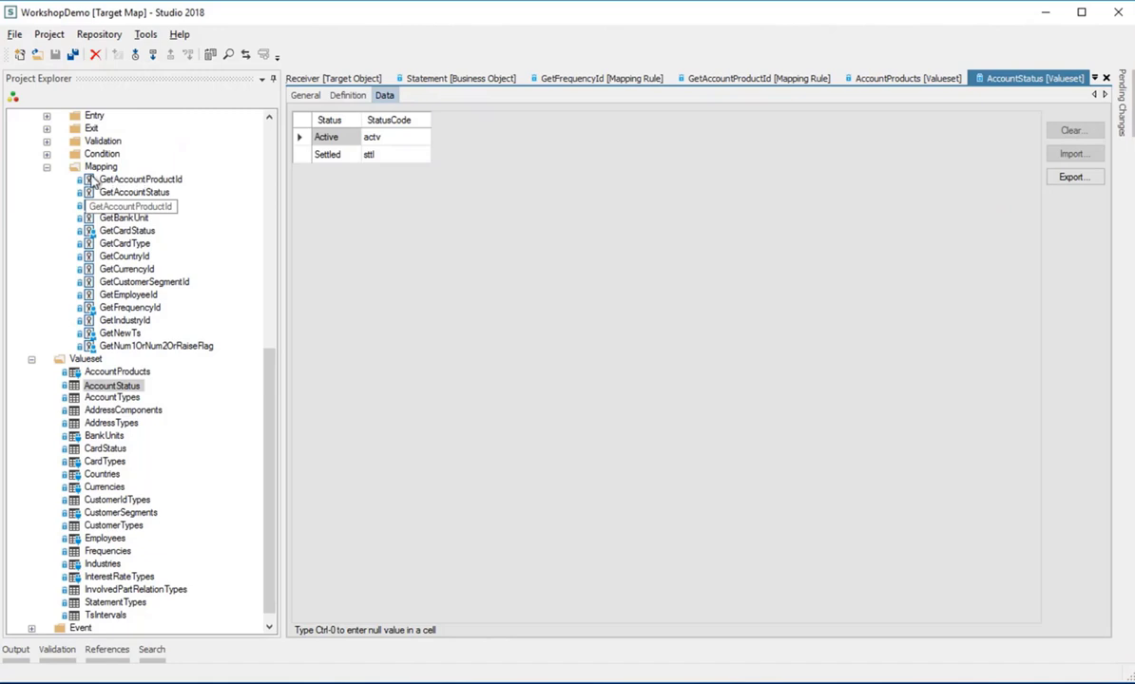
Step: Reopen the GetAccountProductId mapping rule and examine its valueset, return column and lookup columns
{"action": "double_click", "coordinate": [106, 185]}
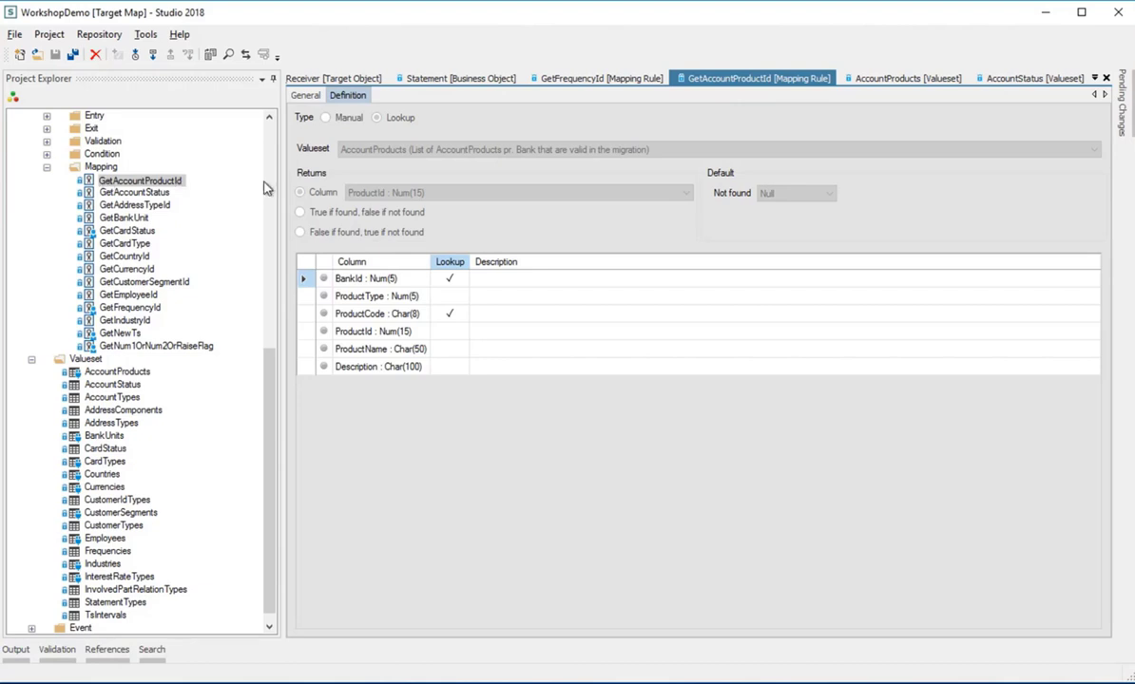
{"action": "left_click", "coordinate": [452, 316]}
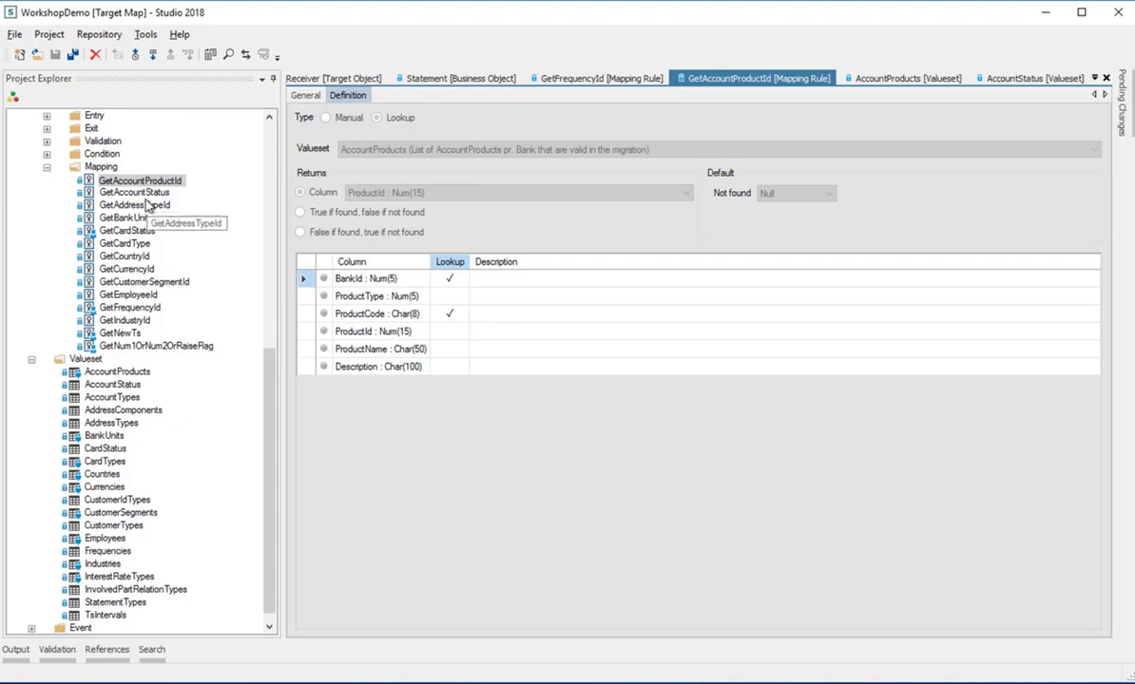
Step: Return to the fields of Tgt.Acc_Statement_Receiver and review the value types available for AddressId, keeping Calculated
{"action": "scroll", "coordinate": [147, 206], "scroll_direction": "up", "scroll_amount": 7}
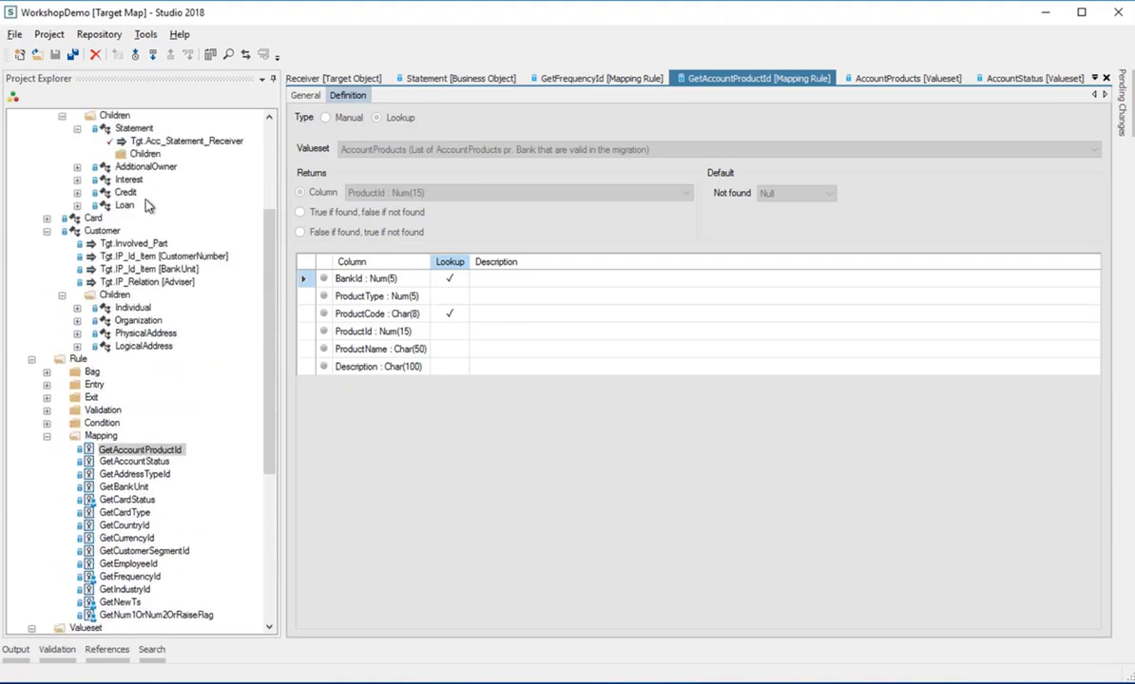
{"action": "scroll", "coordinate": [149, 204], "scroll_direction": "up", "scroll_amount": 2}
{"action": "left_click", "coordinate": [162, 219]}
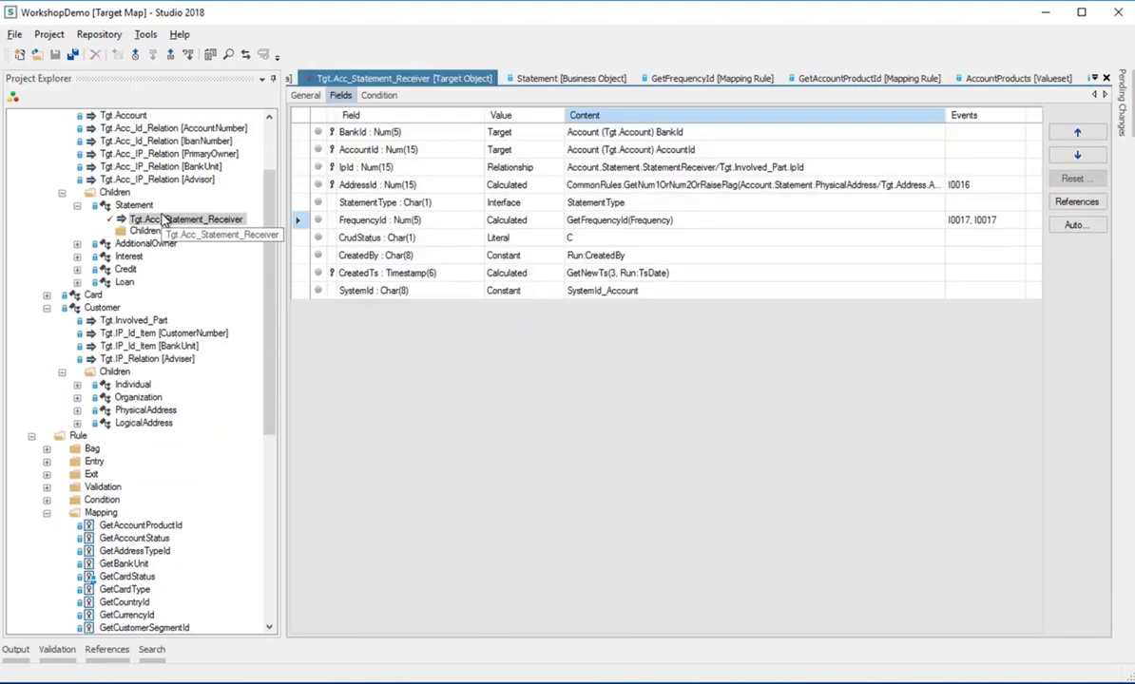
{"action": "left_click", "coordinate": [489, 183]}
{"action": "left_click", "coordinate": [489, 185]}
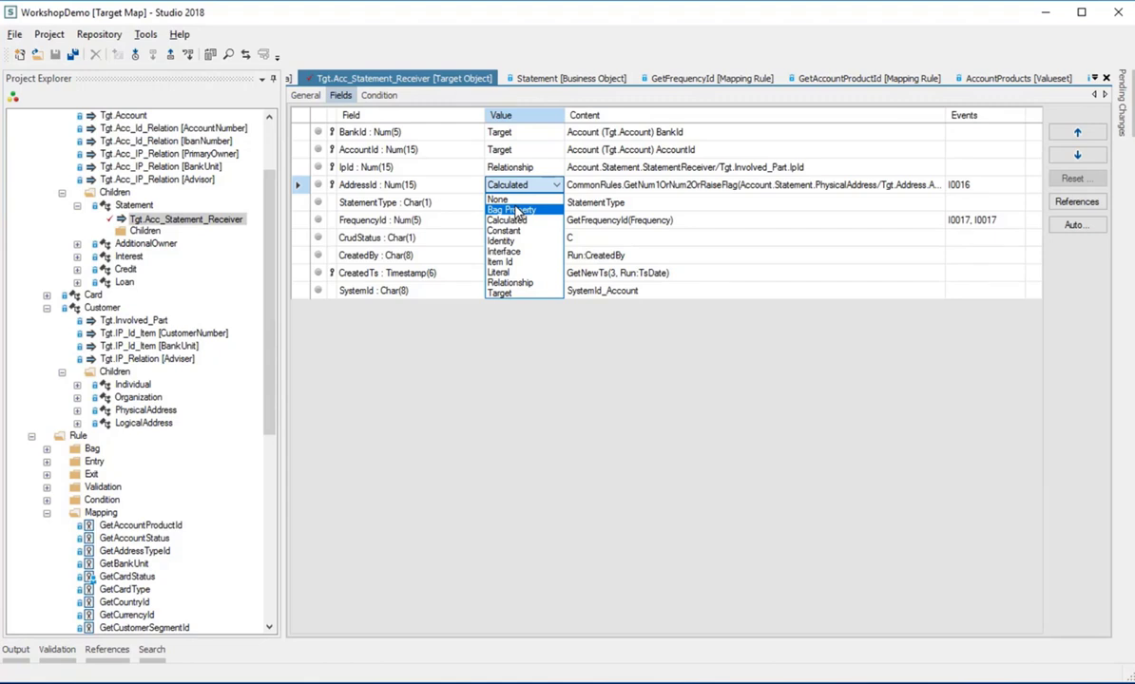
{"action": "left_click", "coordinate": [542, 350]}
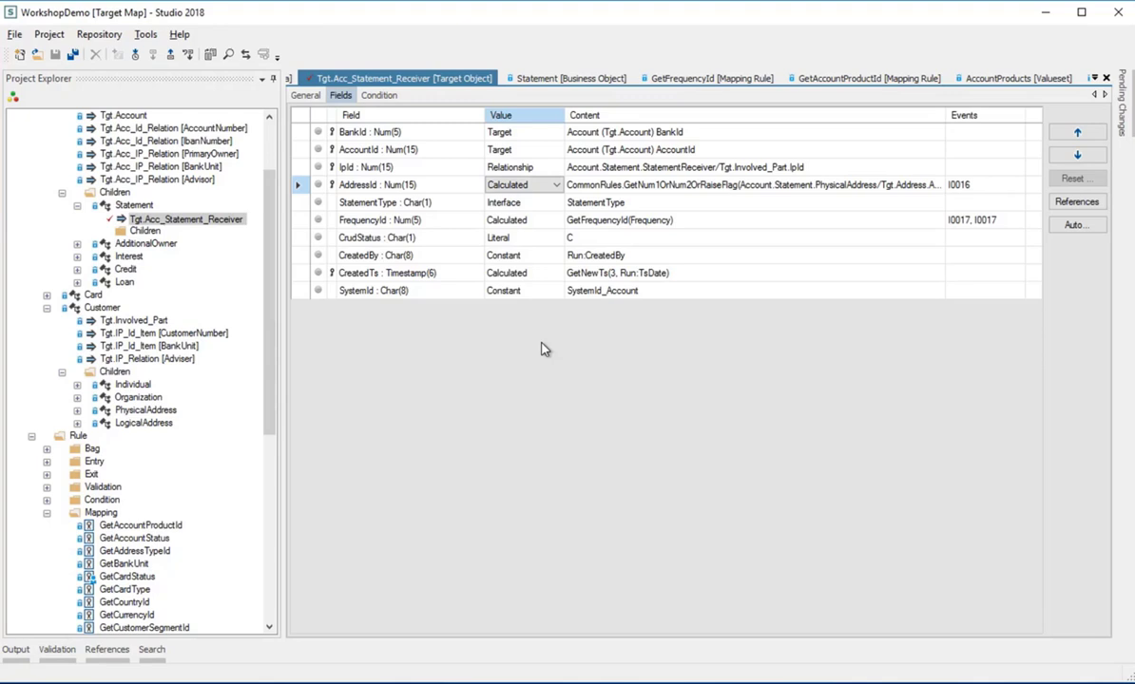
Step: Validate the entire WorkshopDemo target map project and review the validation results
{"action": "left_click", "coordinate": [51, 36]}
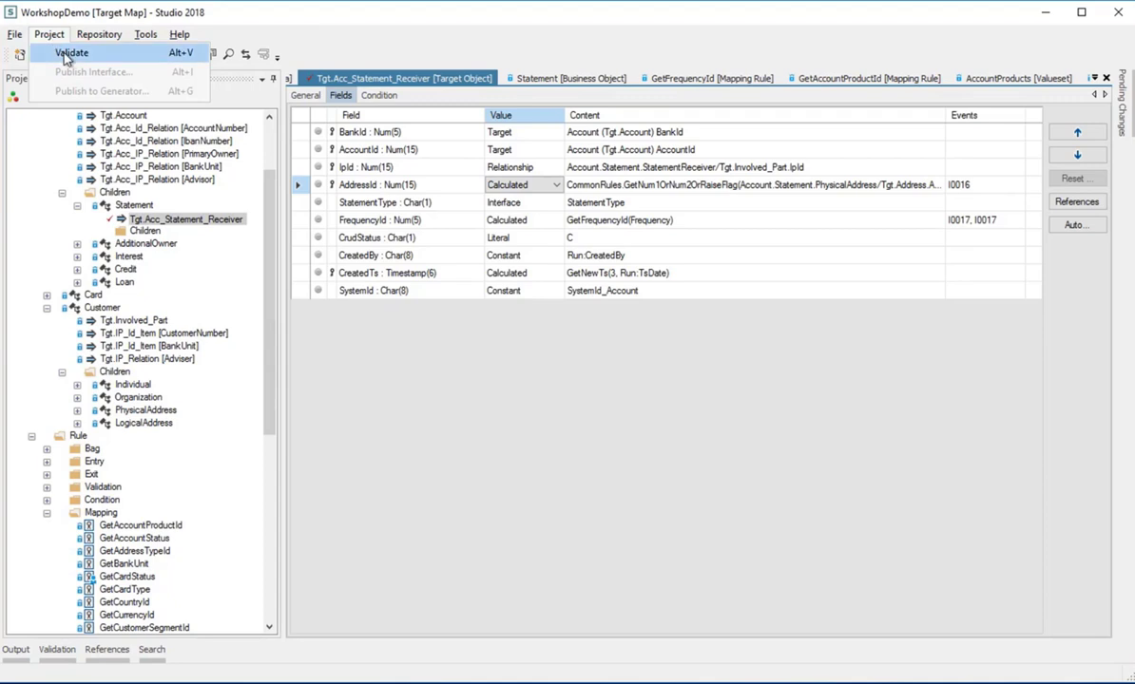
{"action": "left_click", "coordinate": [67, 54]}
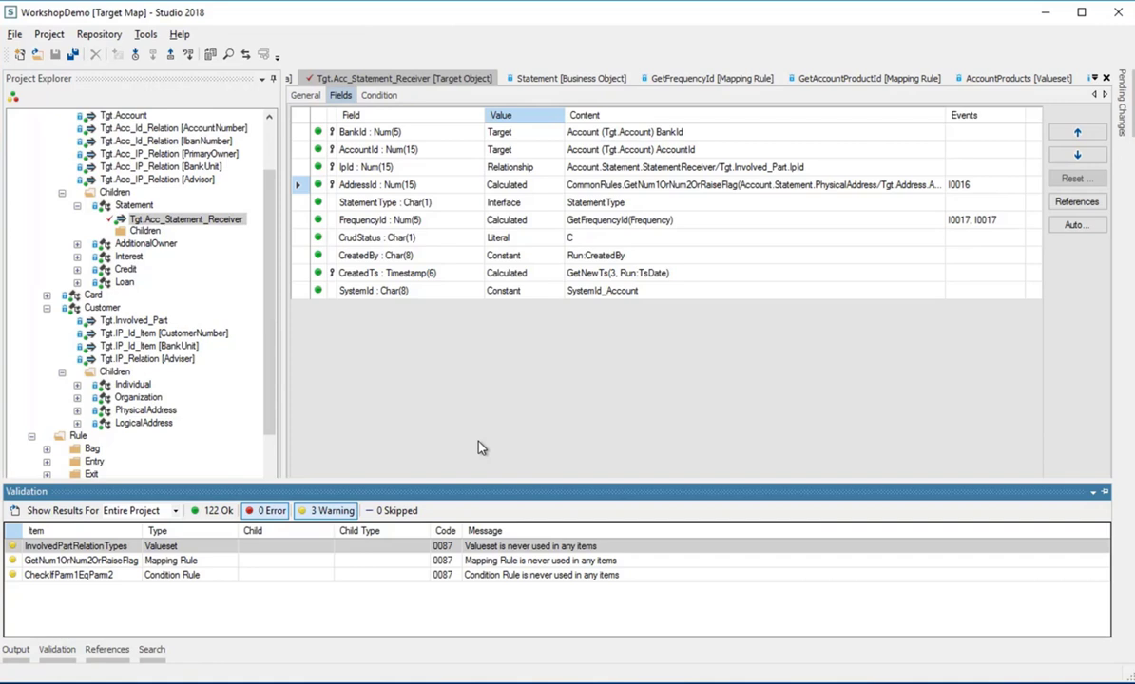
Step: Publish the project to the generator as PublishedTarget.xml in the WorkshopDemo.TargetEngine folder
{"action": "left_click", "coordinate": [49, 34]}
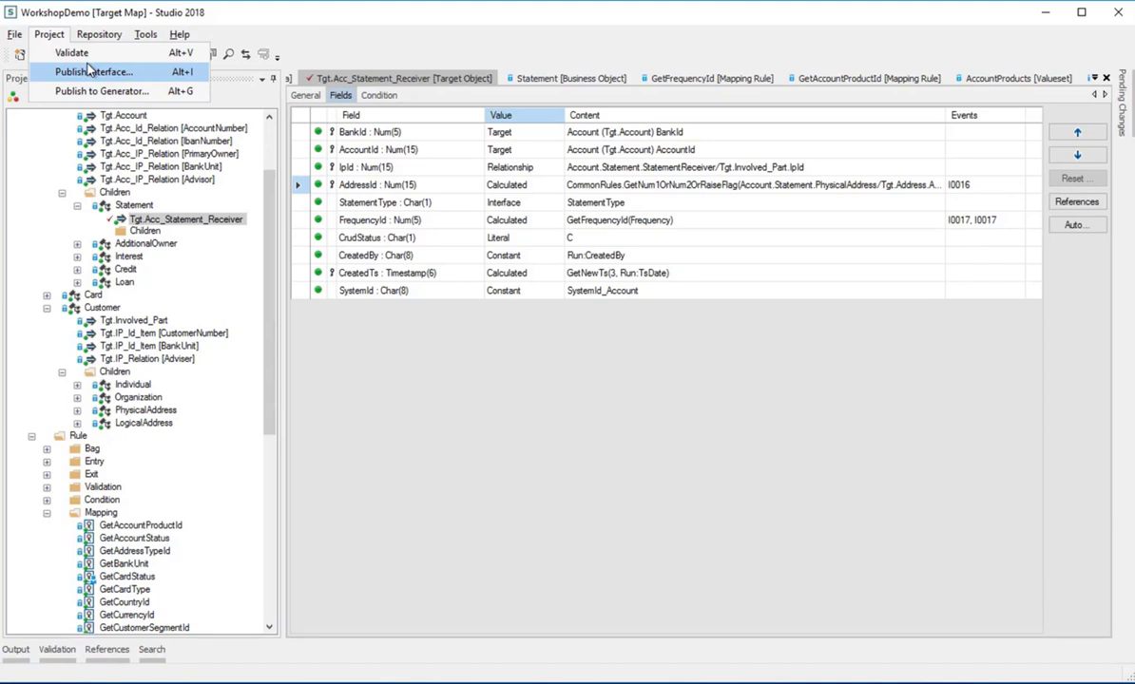
{"action": "left_click", "coordinate": [132, 92]}
{"action": "left_click", "coordinate": [429, 343]}
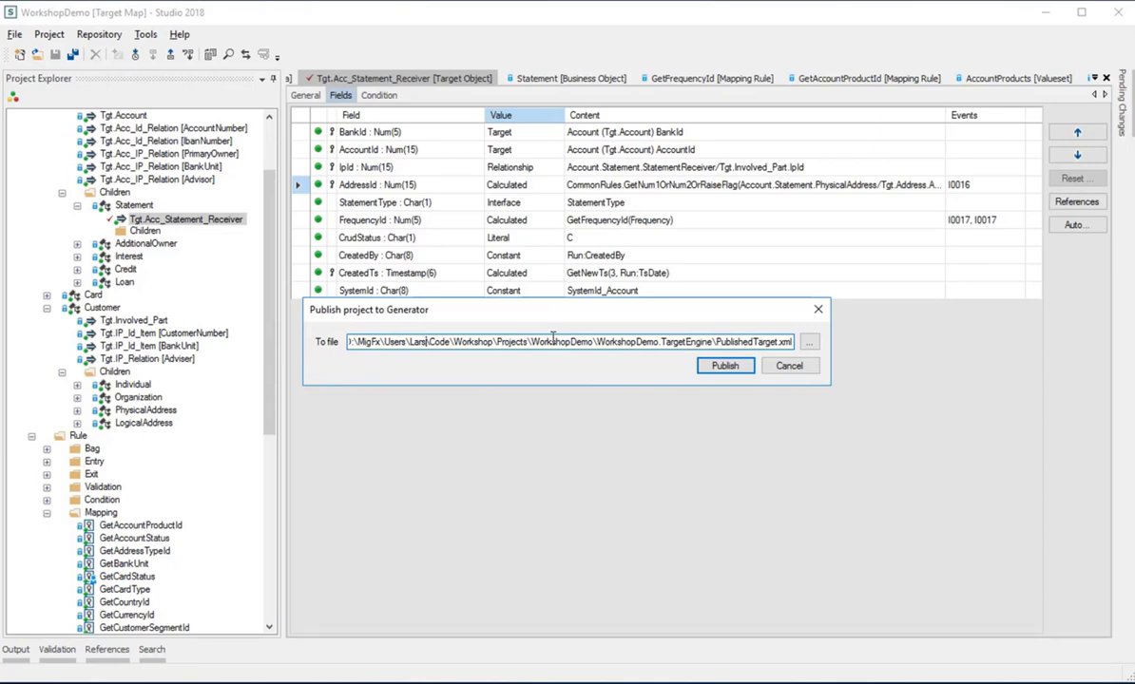
{"action": "left_click", "coordinate": [722, 367]}
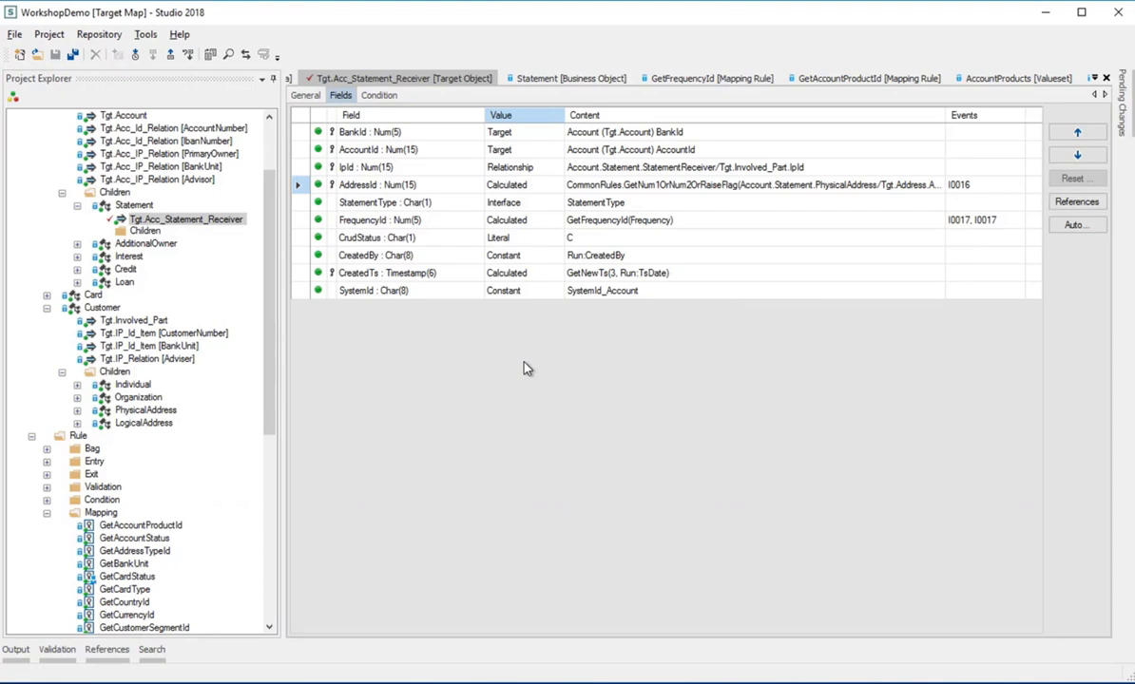